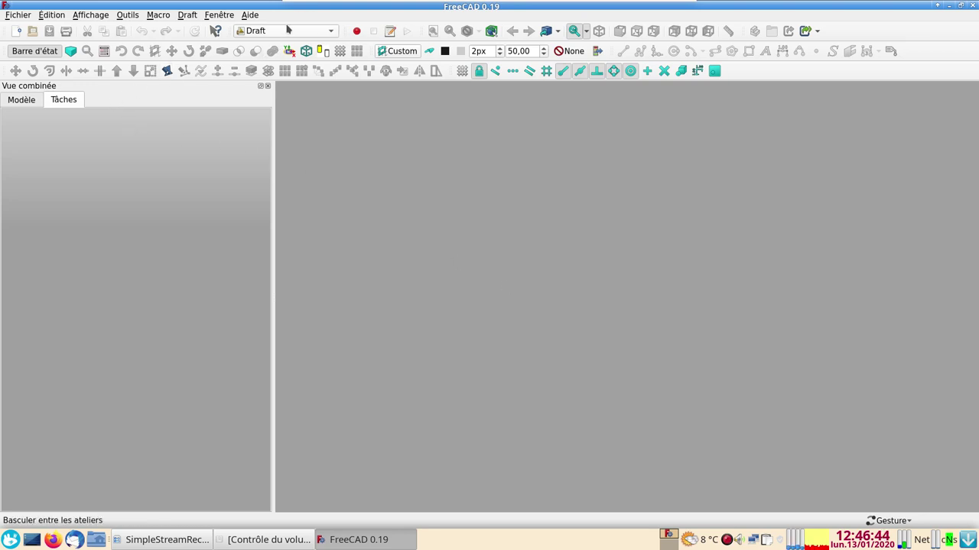
Step: Create a new empty FreeCAD document, 'Sans nom'
left_click(16, 31)
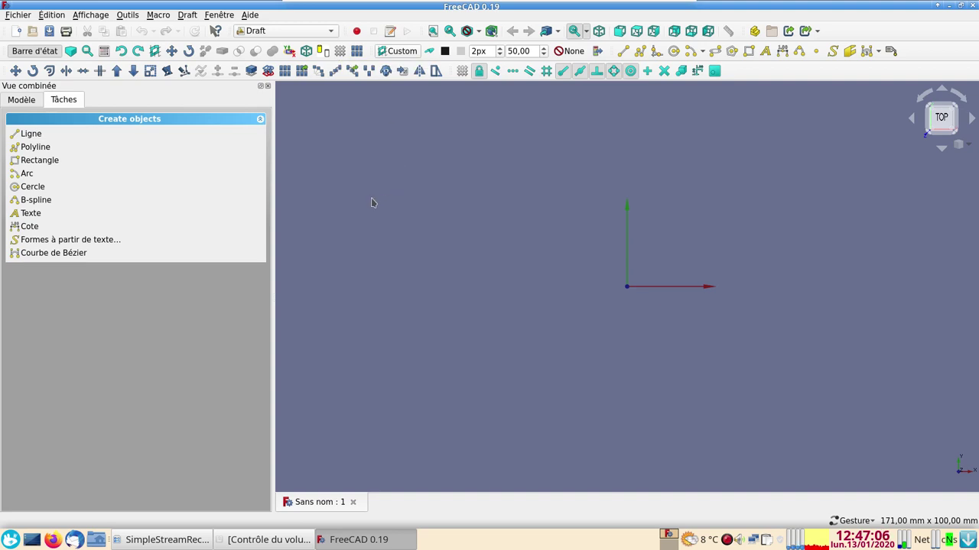
Step: Select the Sans nom document, switch to Part Design and create a new Body
left_click(30, 101)
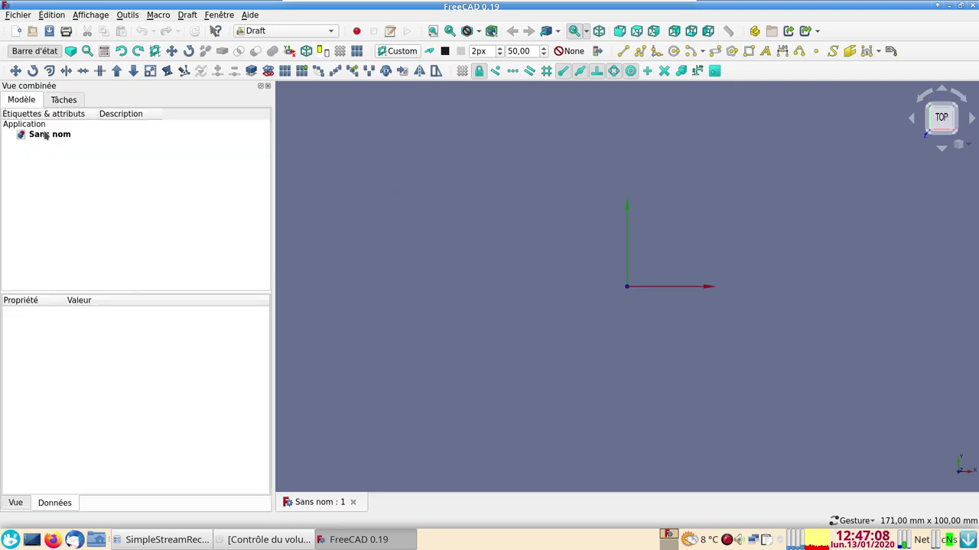
left_click(48, 136)
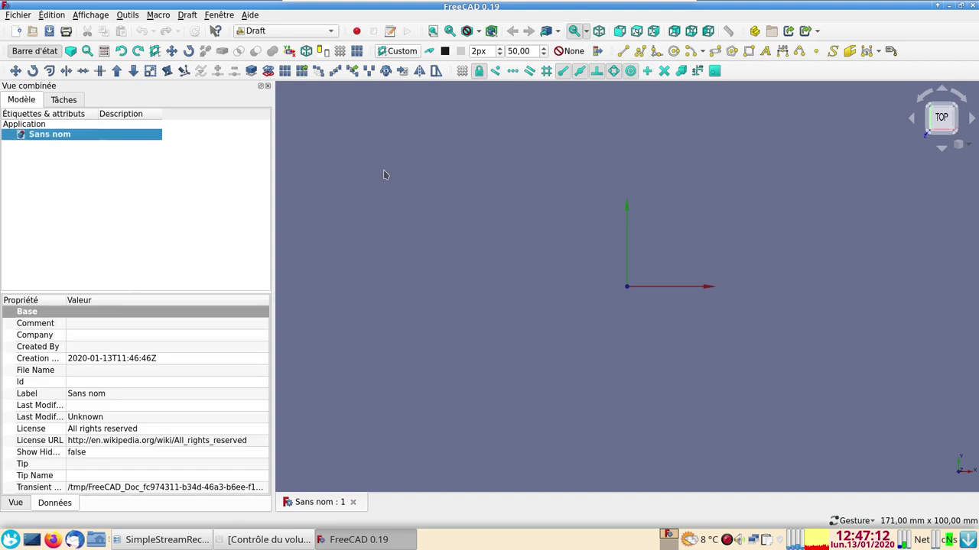
left_click(321, 30)
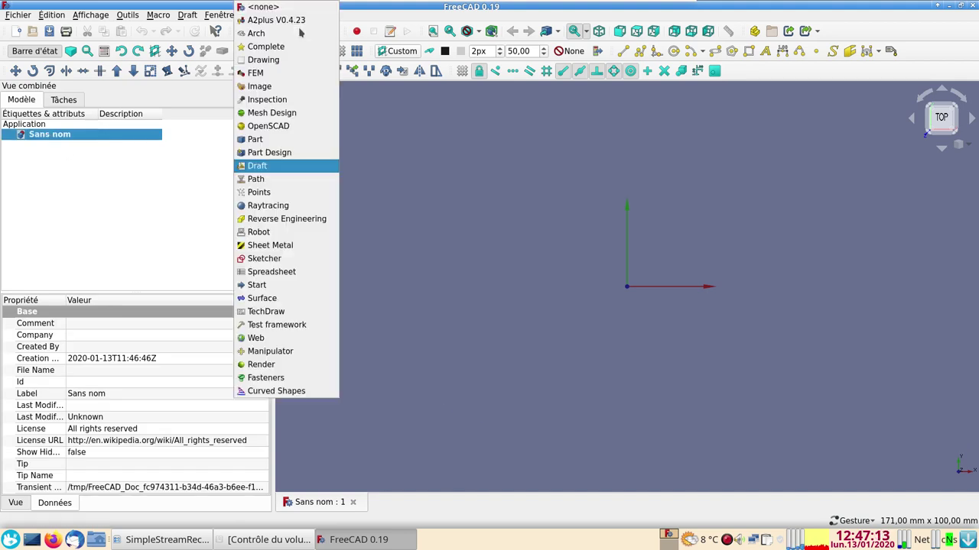
left_click(288, 153)
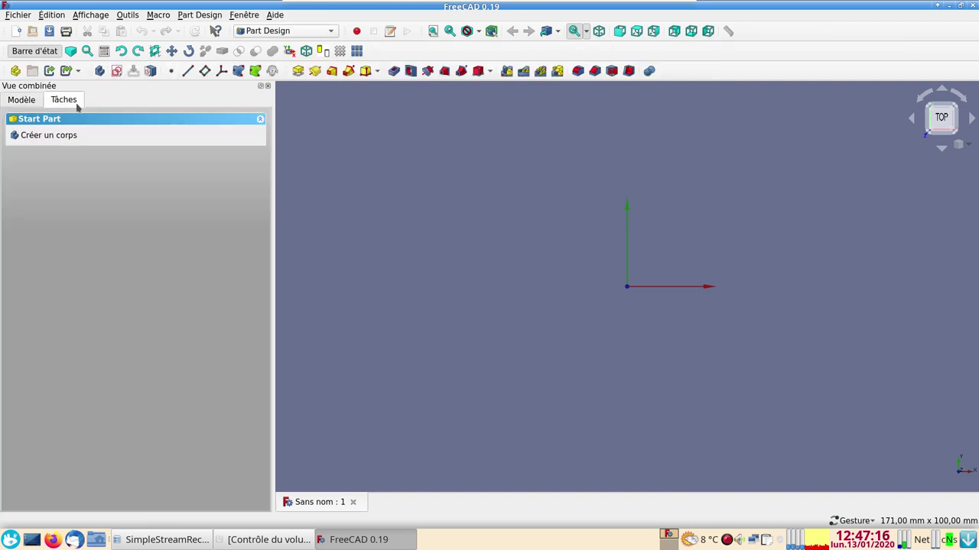
left_click(44, 136)
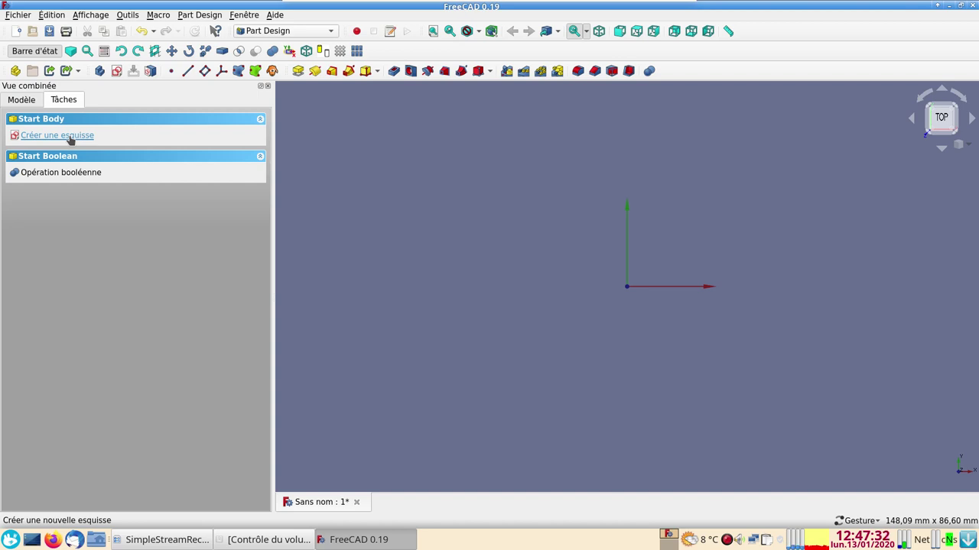
Step: Draw a rectangle in a new XY_Plane sketch left of the origin and close it
left_click(68, 136)
left_click(82, 171)
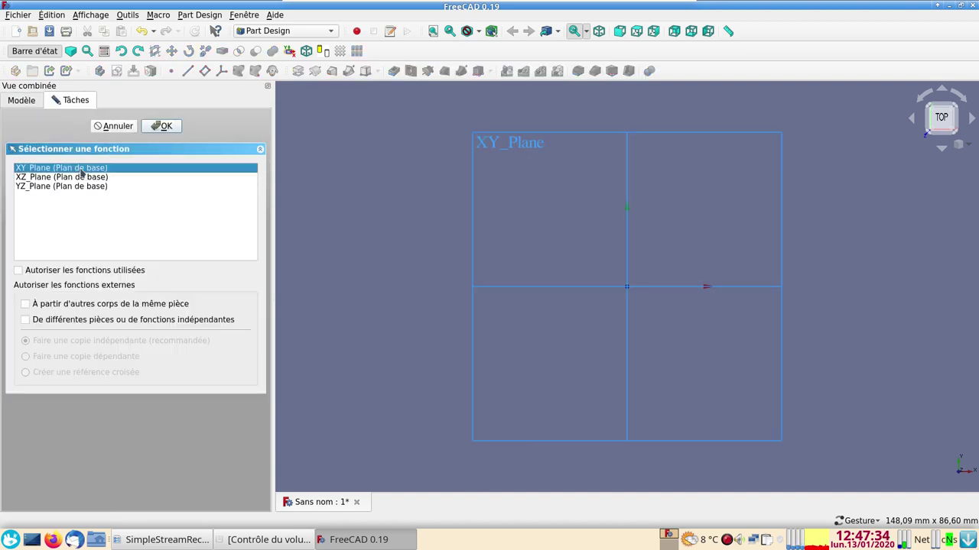
left_click(163, 127)
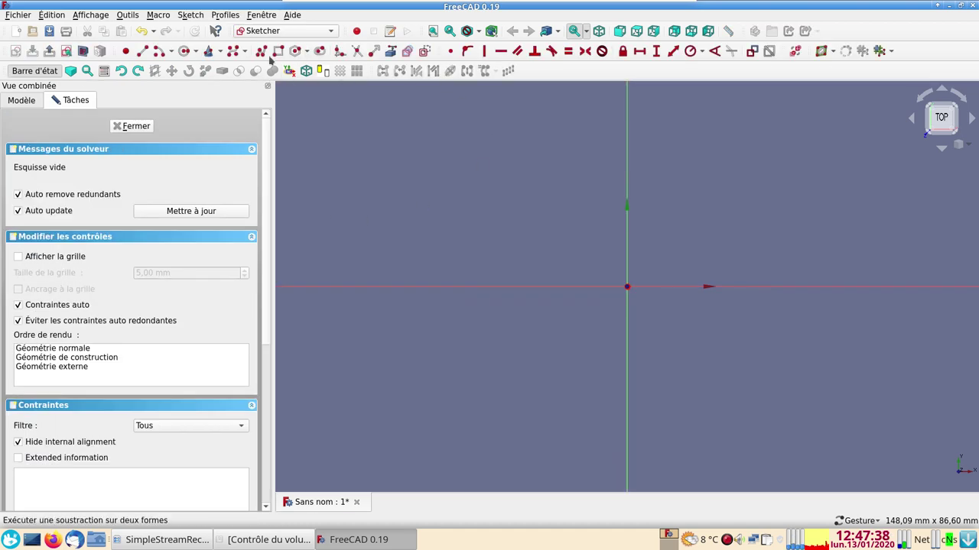
left_click(278, 51)
left_click(493, 220)
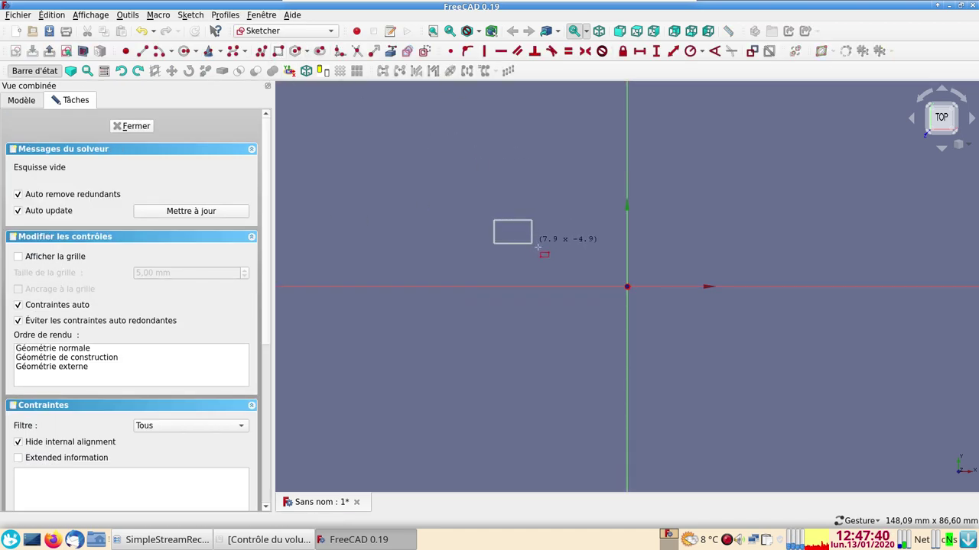
left_click(568, 248)
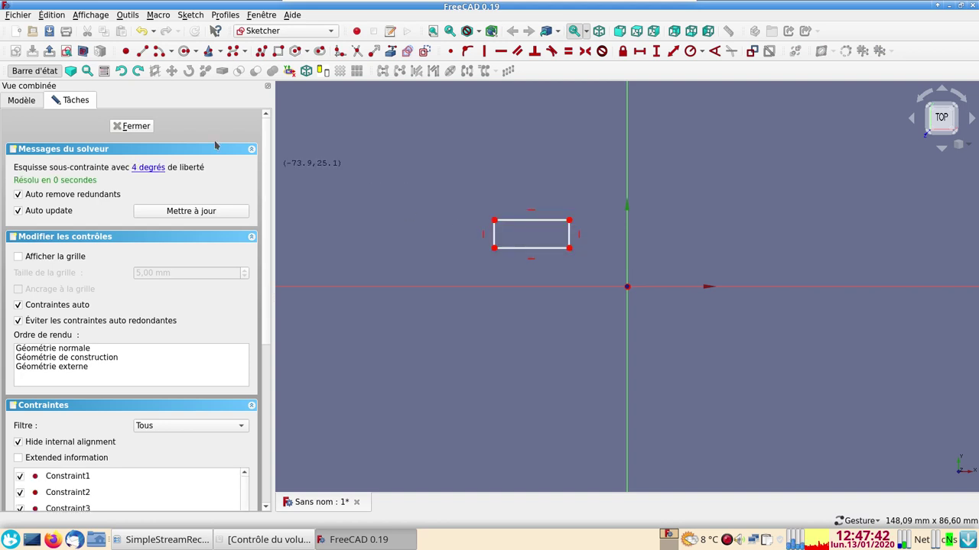
left_click(132, 126)
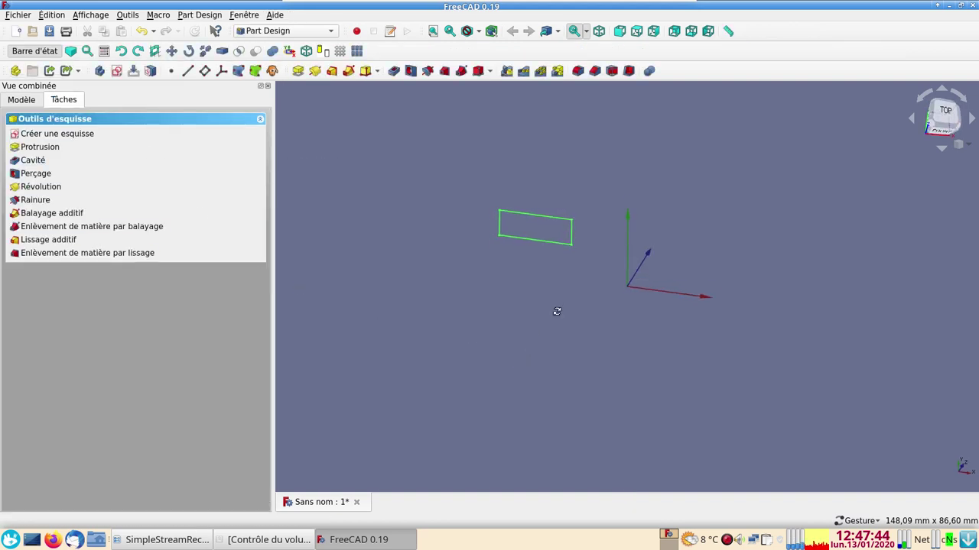
Step: Pad the rectangle sketch, raising its length to 23 mm
left_click_drag(556, 311, 550, 287)
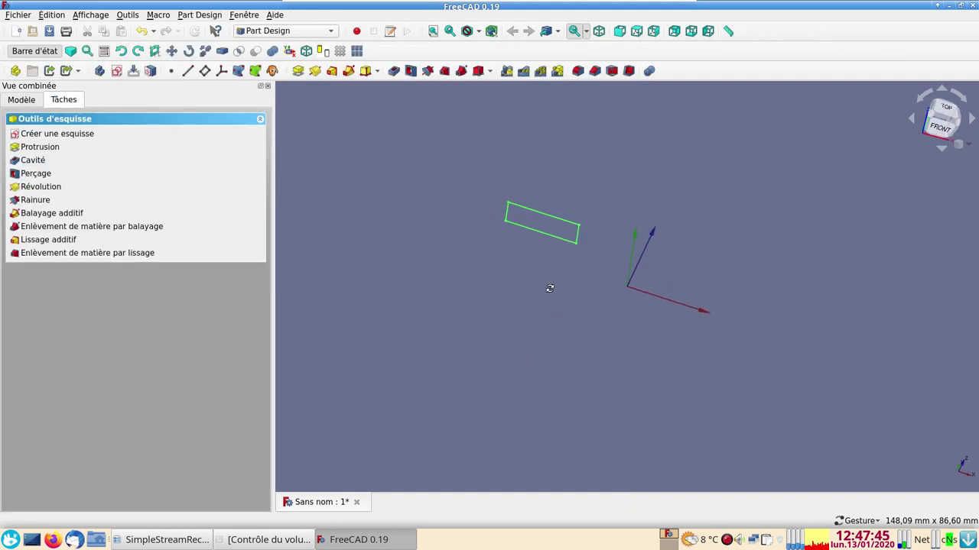
left_click(298, 70)
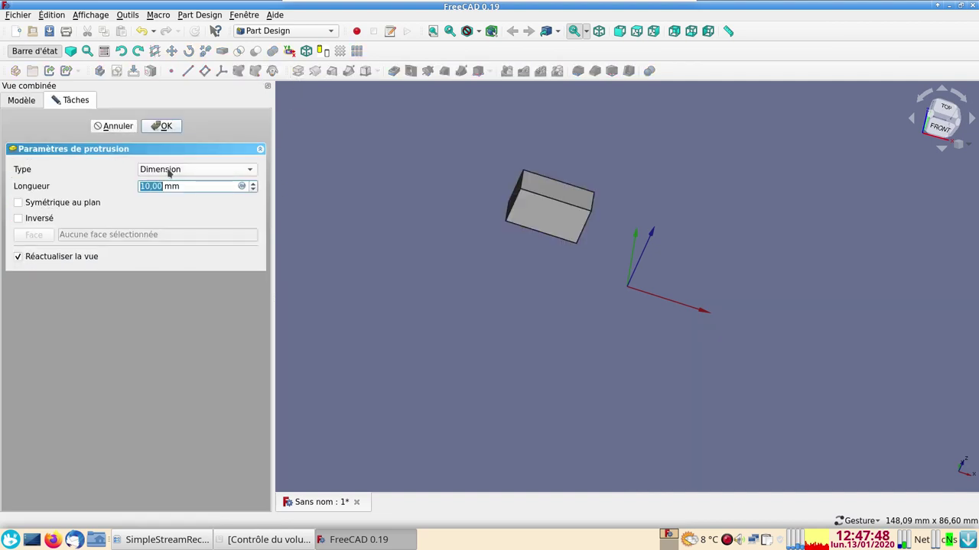
scroll(173, 186, "up", 3)
scroll(174, 185, "up", 3)
scroll(175, 186, "up", 3)
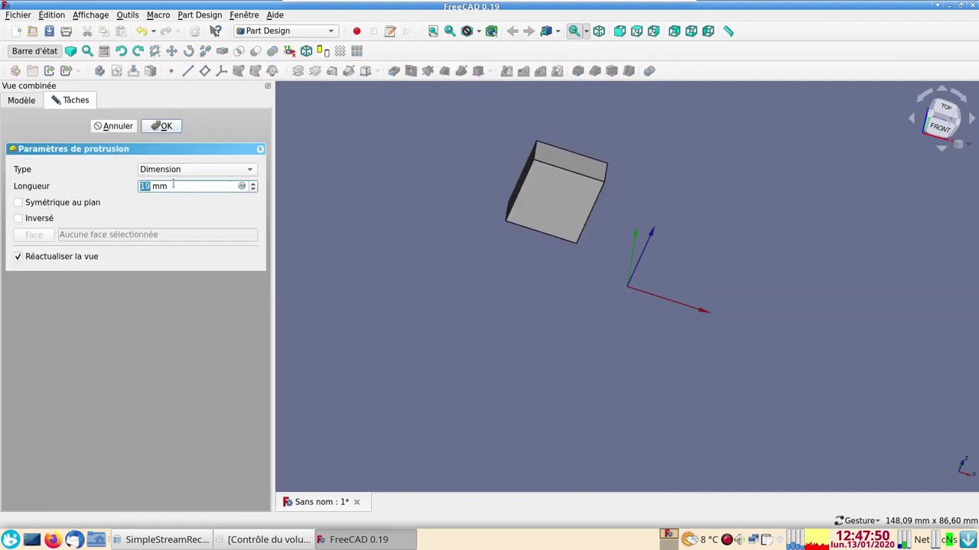
scroll(177, 185, "up", 4)
Step: Confirm the 23 mm pad and start a new sketch on the block's front face
left_click(163, 126)
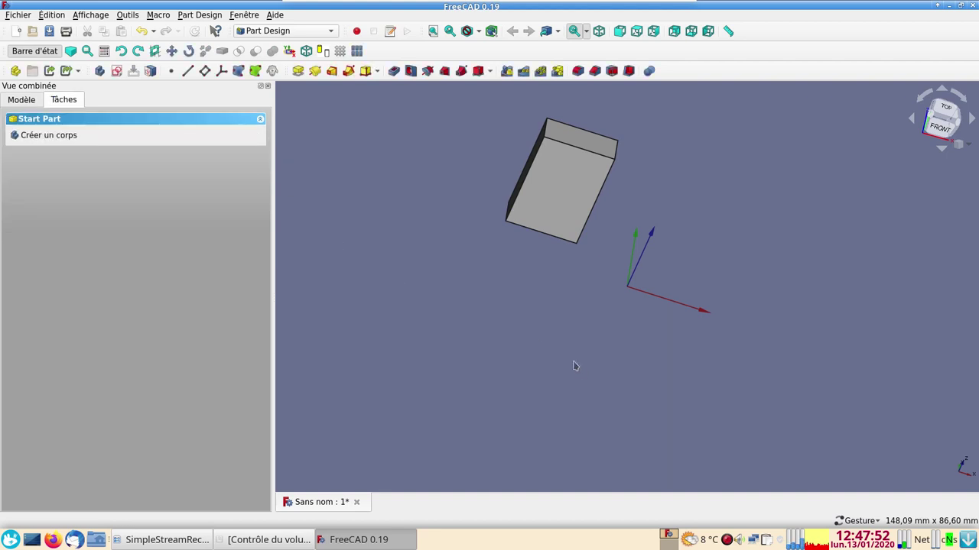
left_click_drag(574, 365, 612, 288)
left_click(574, 201)
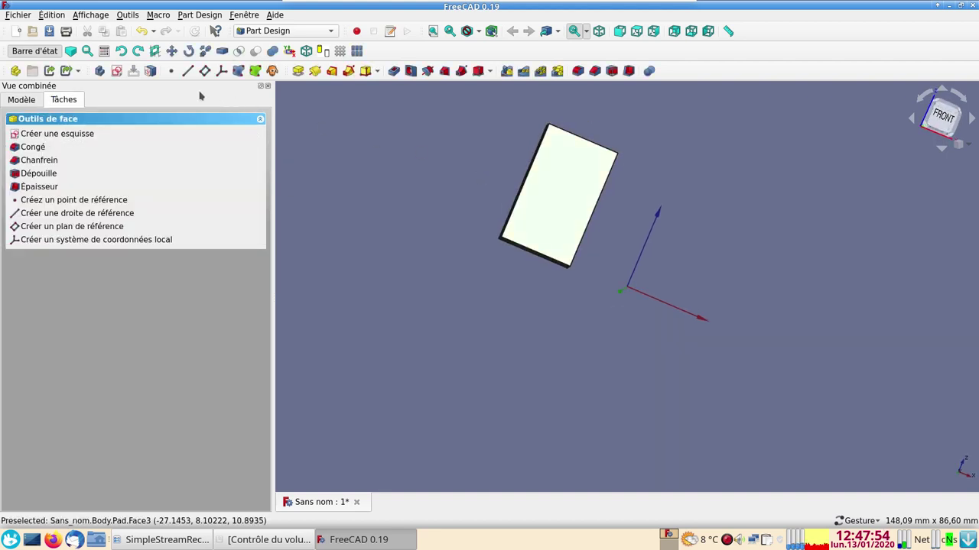
left_click(115, 71)
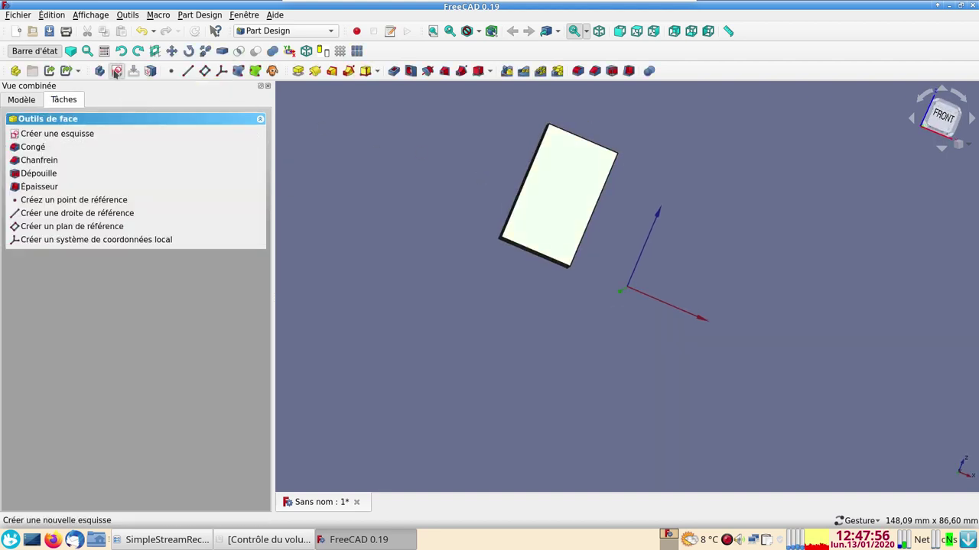
Step: Draw a circle centred near the block's right edge and close the sketch
left_click(185, 51)
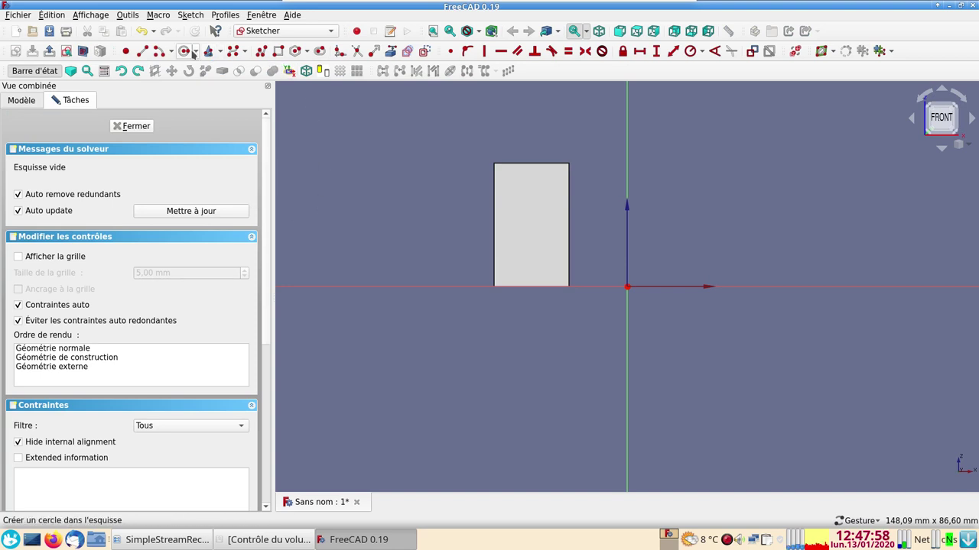
left_click(546, 201)
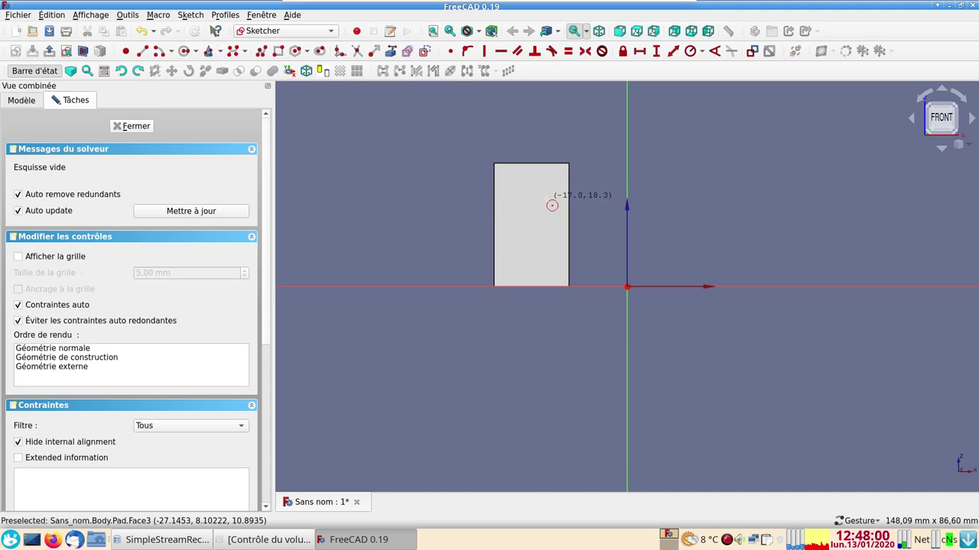
left_click(570, 214)
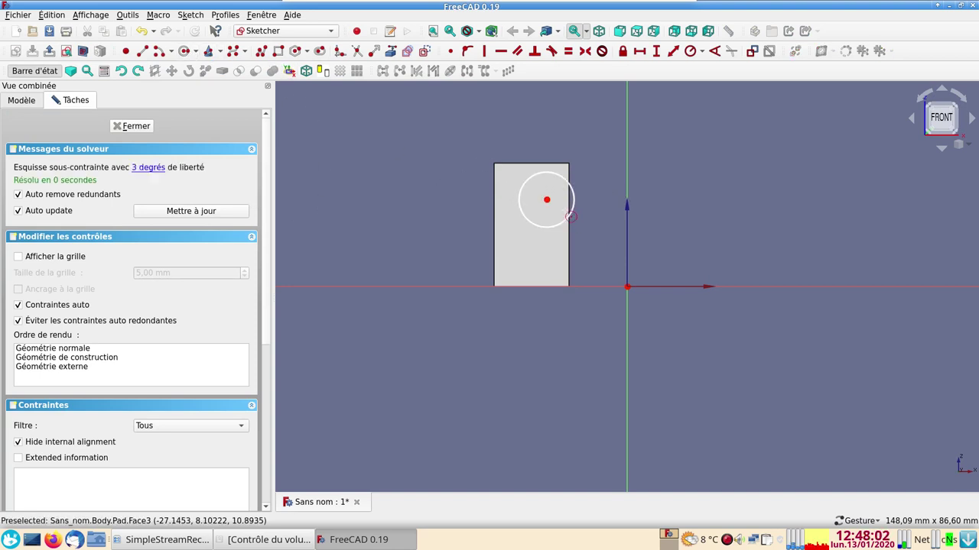
left_click(136, 126)
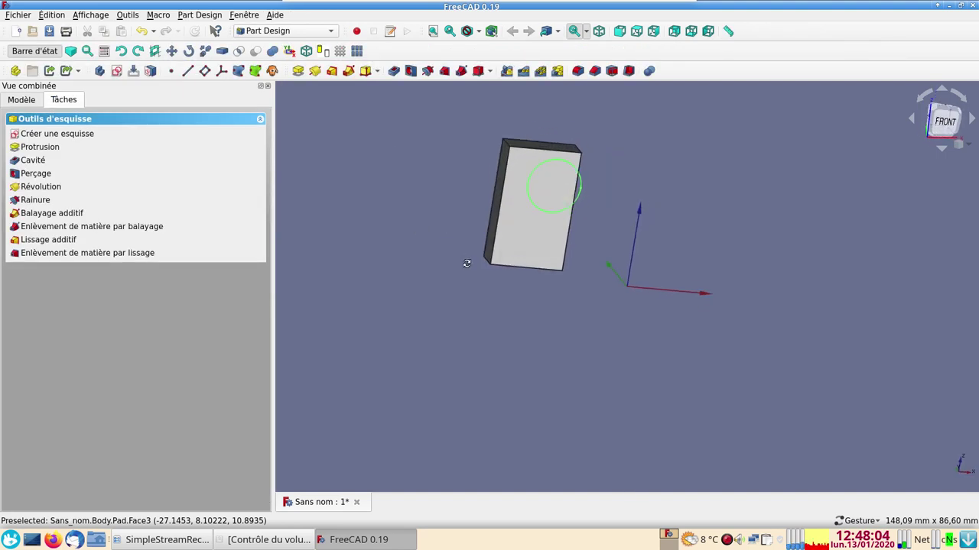
Step: Pocket the circle sketch Through all, then view the notched block from the front
left_click(393, 70)
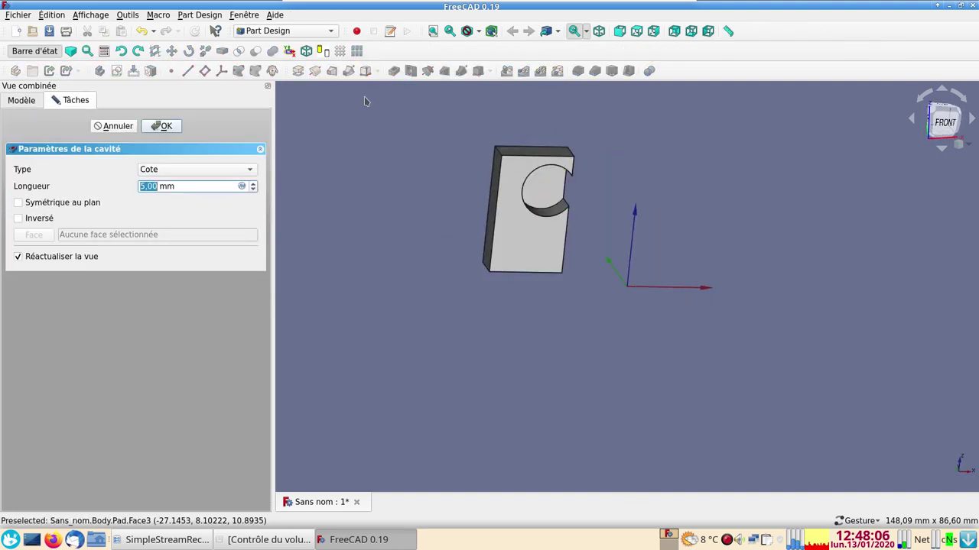
scroll(186, 173, "down", 1)
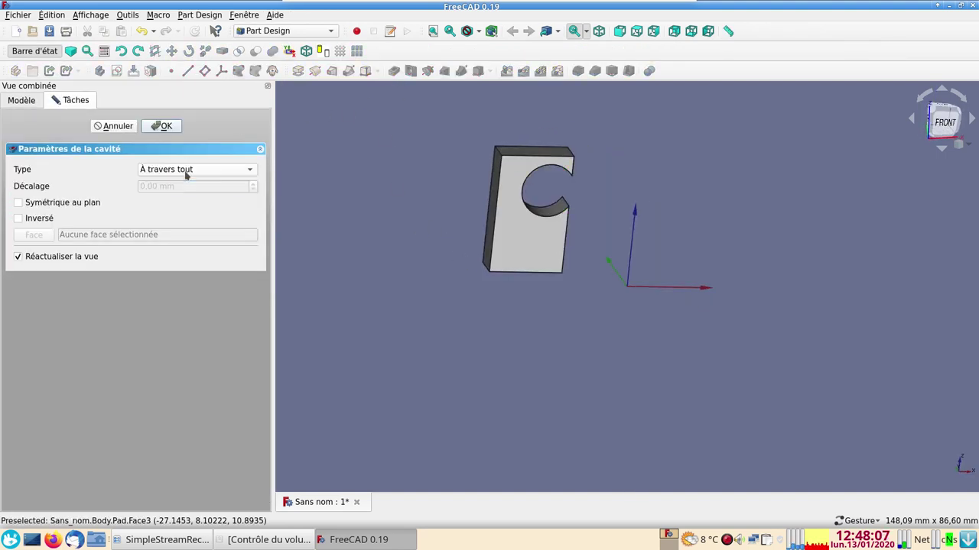
left_click(160, 128)
mouse_move(594, 382)
left_mouse_down()
mouse_move(586, 463)
mouse_move(457, 331)
mouse_move(548, 369)
left_mouse_up()
key("1")
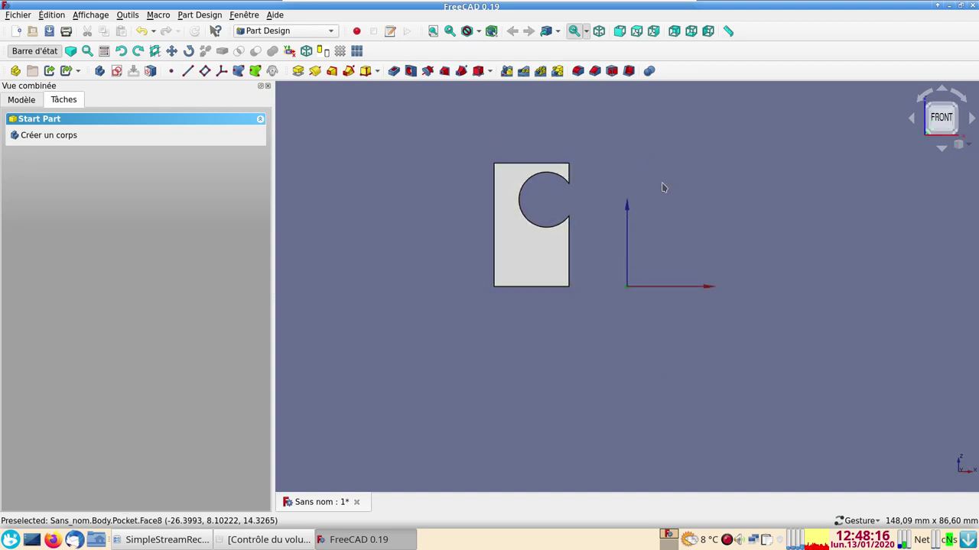
Step: Select the Body and expand its Placement properties to show the rotation axis
left_click(35, 100)
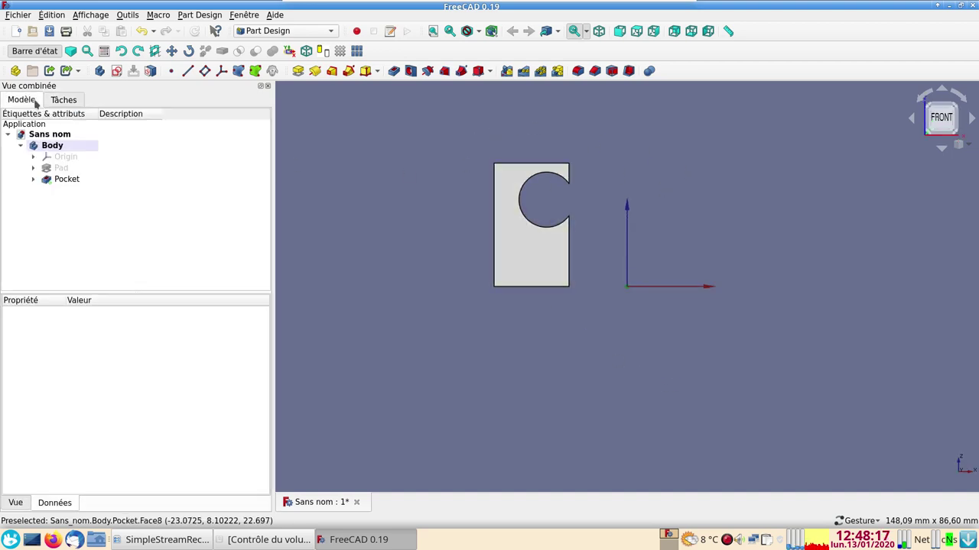
left_click(53, 146)
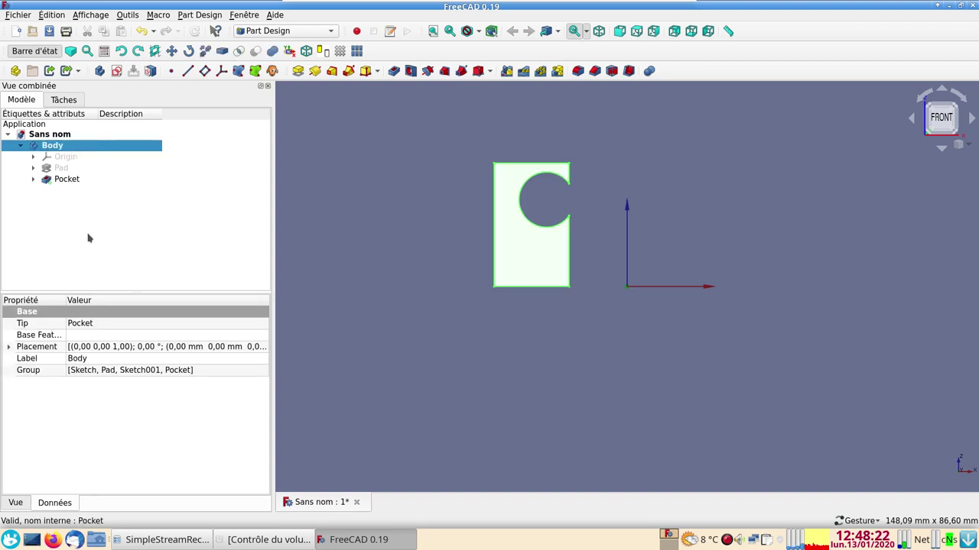
left_click(9, 347)
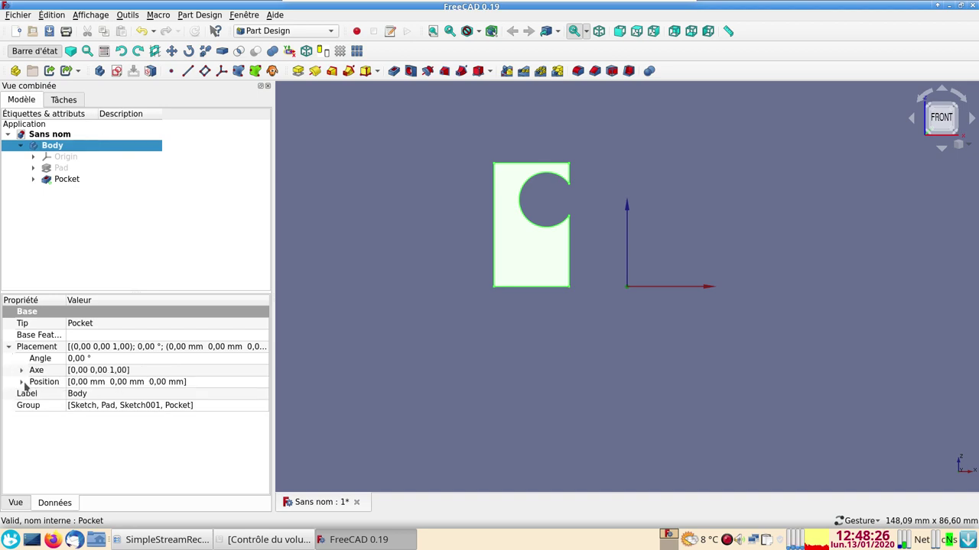
left_click(21, 383)
left_click(22, 381)
left_click(21, 370)
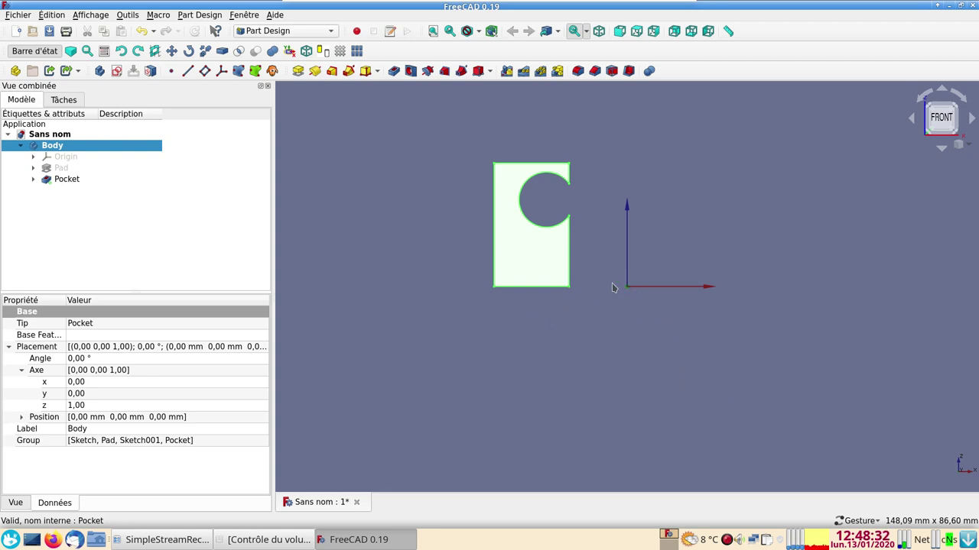
Step: Set the Body's rotation axis to x=0, y=1, z=0
left_click(69, 393)
type("1")
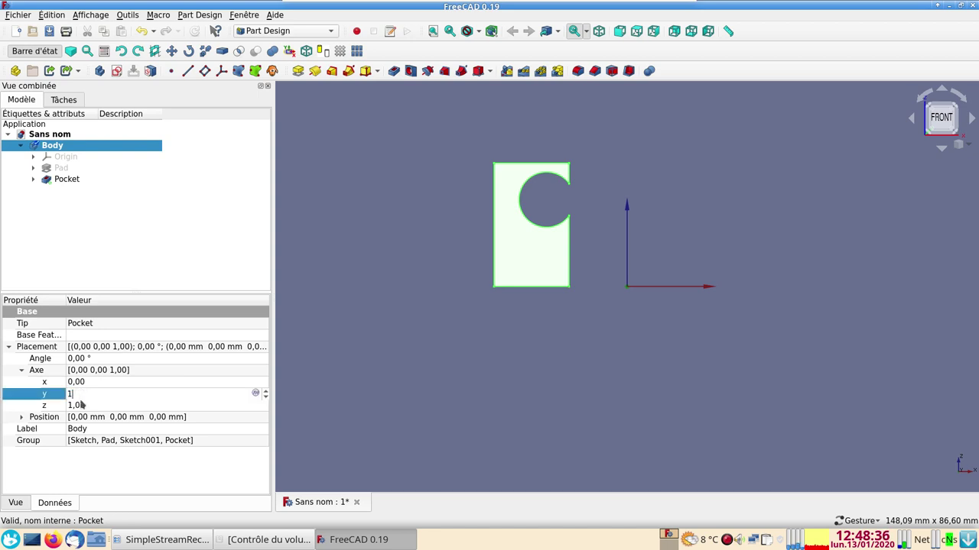
left_click(90, 406)
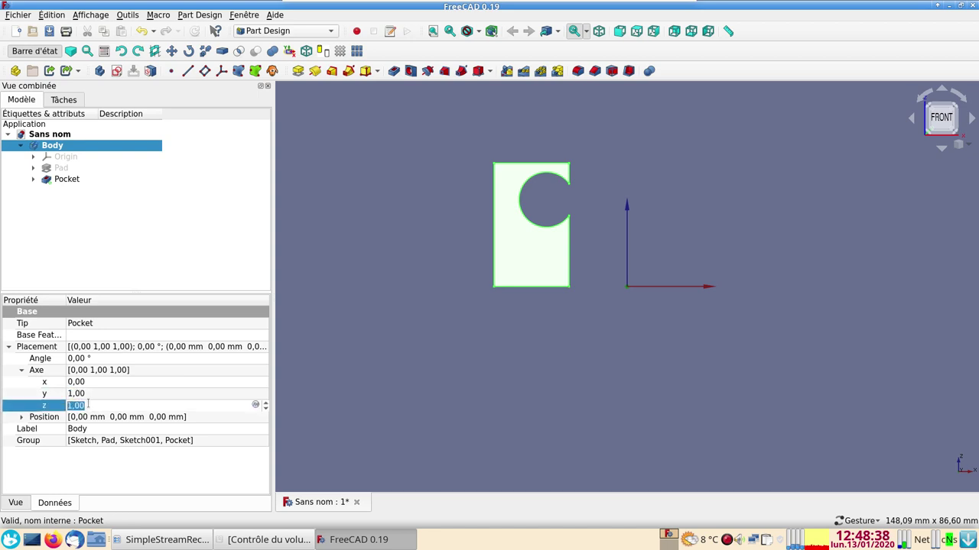
type("0")
left_click(84, 360)
Step: Try a 30° rotation angle, then reset the angle to 0
type("3")
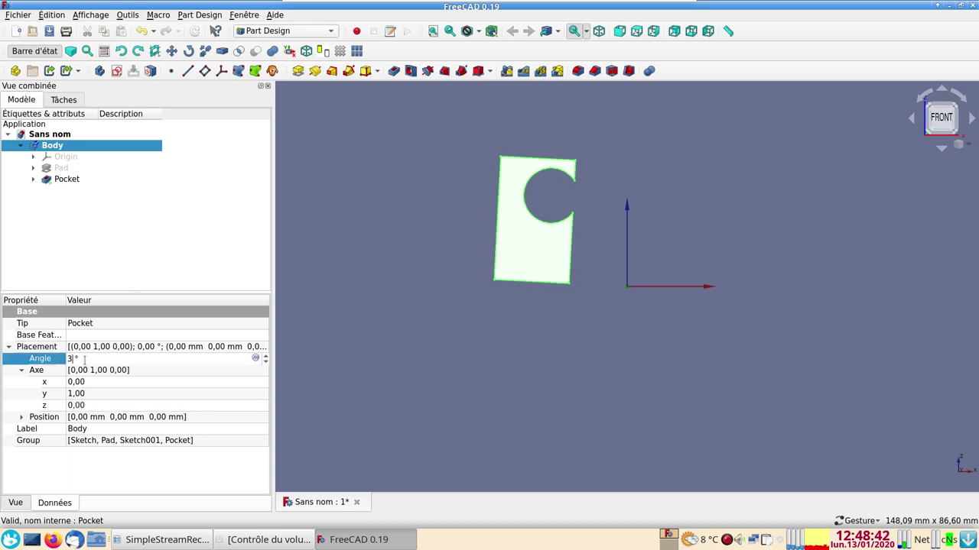
type("0")
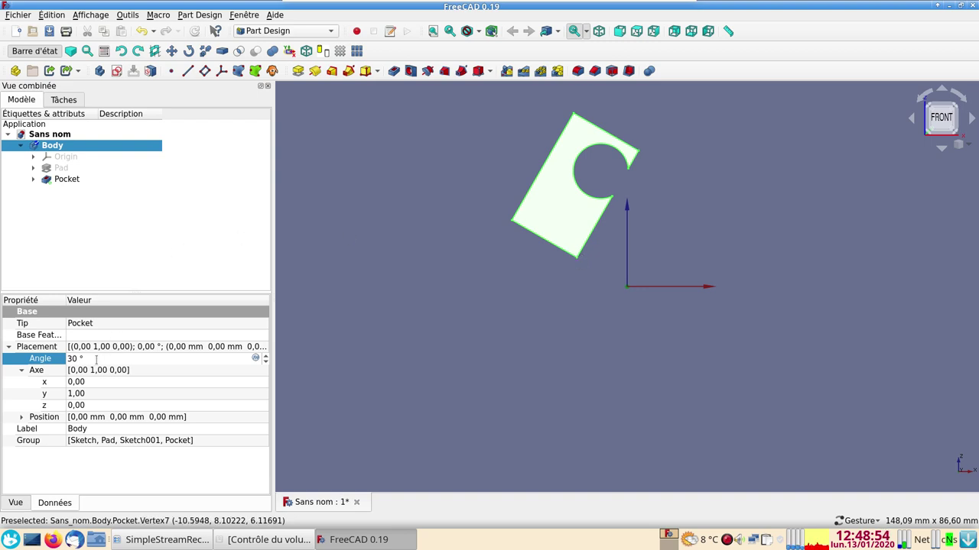
left_click_drag(97, 359, 44, 348)
type("0")
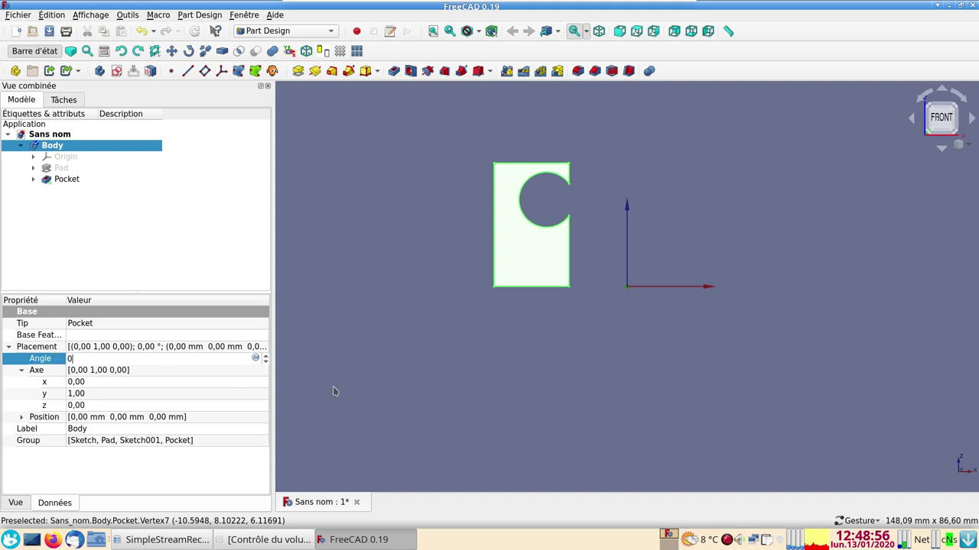
left_click(421, 365)
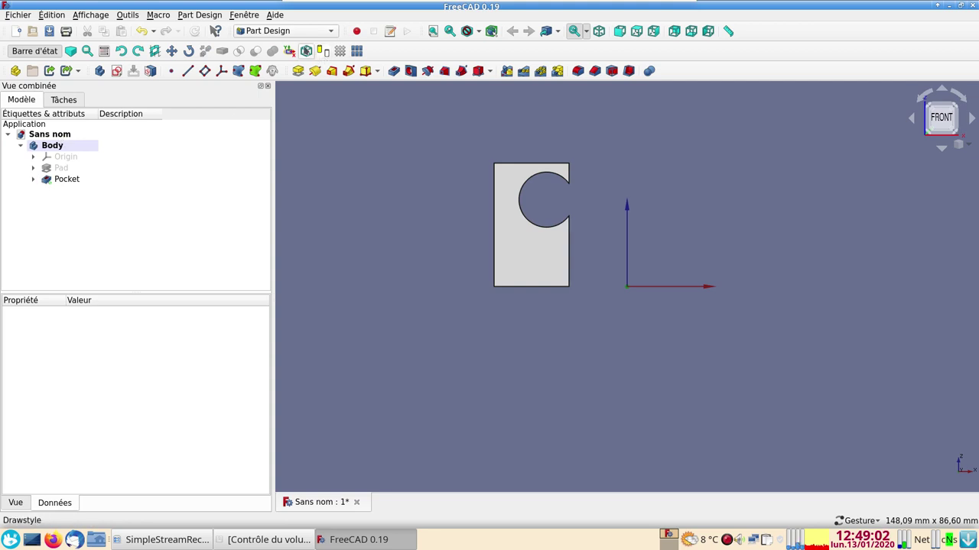
Step: In Draft, align the working plane to the part's front face and view it from FRONT
left_click(302, 32)
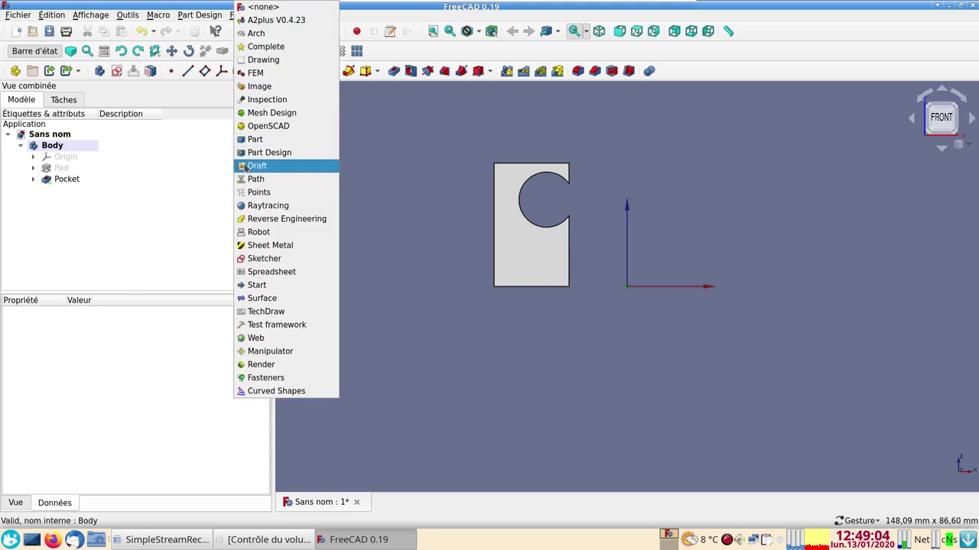
left_click(244, 166)
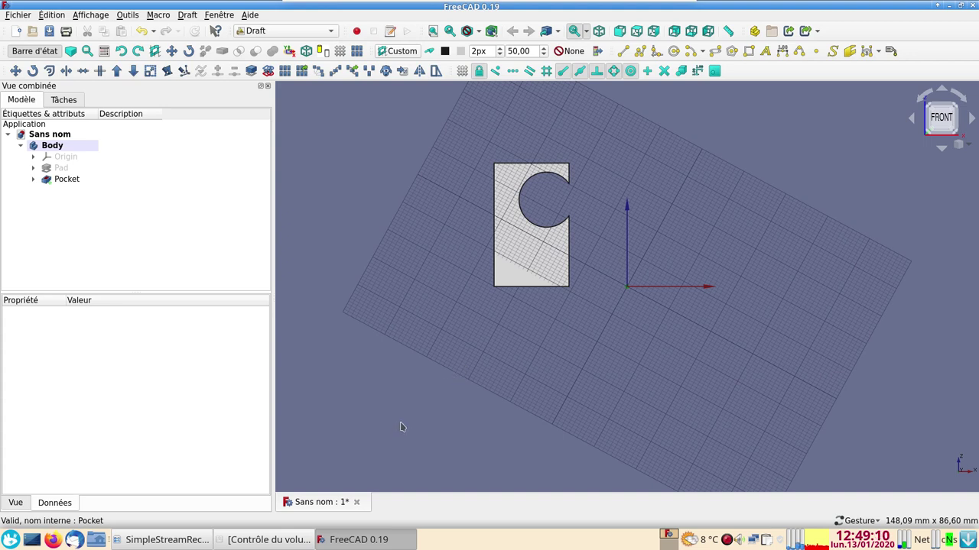
left_click(510, 277)
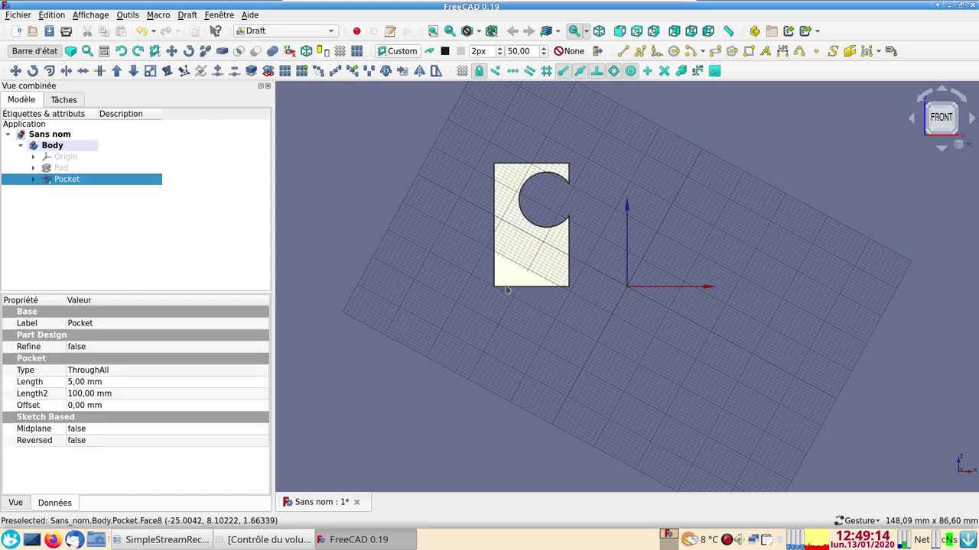
left_click(407, 51)
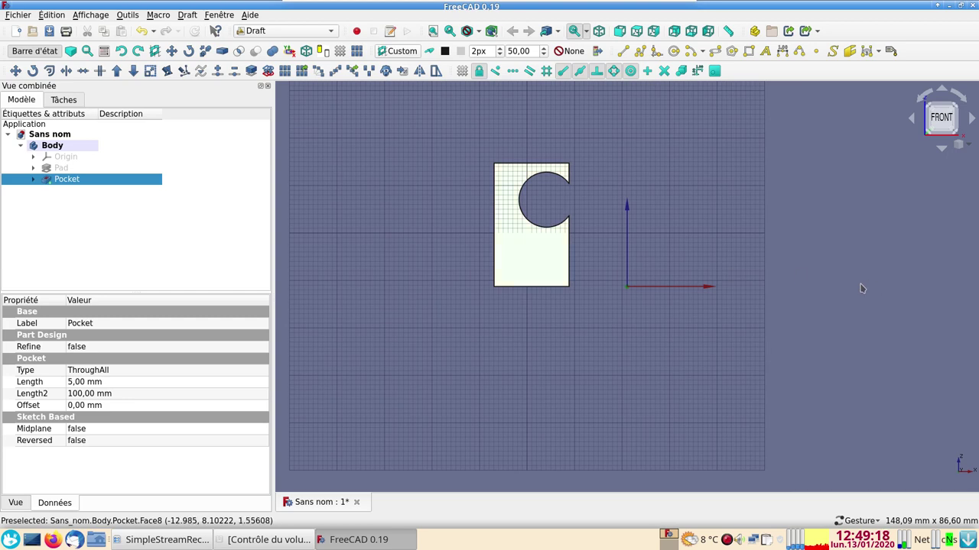
mouse_move(747, 295)
left_mouse_down()
mouse_move(598, 282)
mouse_move(813, 282)
mouse_move(835, 304)
left_mouse_up()
left_click(829, 292)
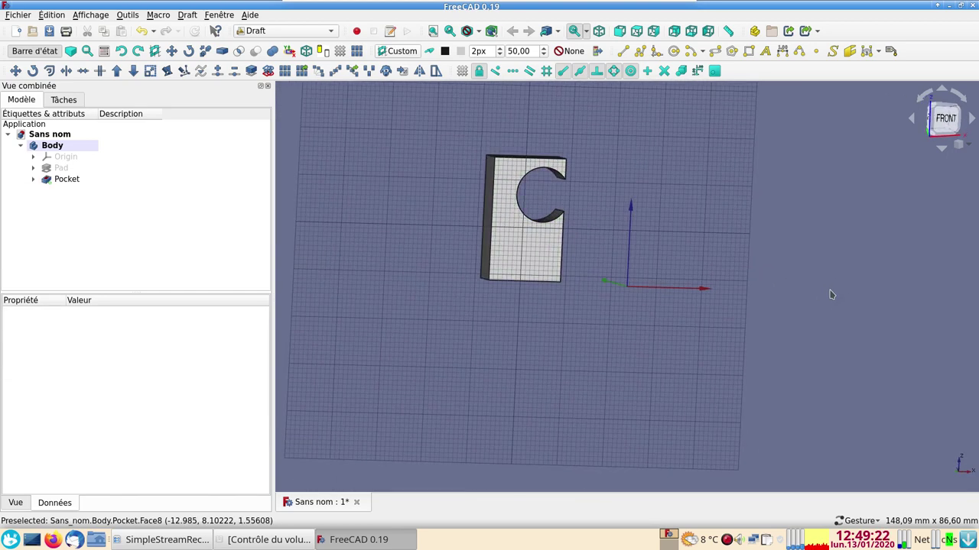
left_click(948, 126)
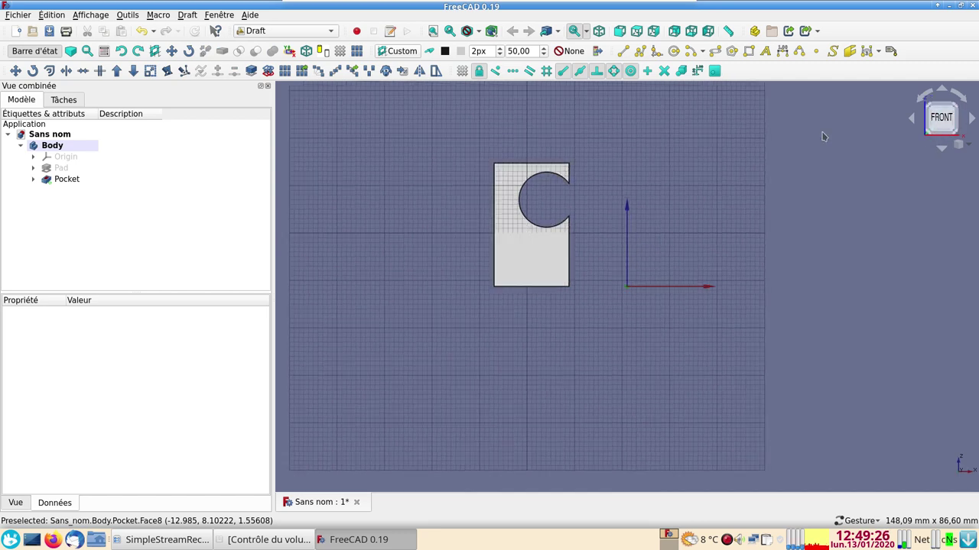
left_click(399, 52)
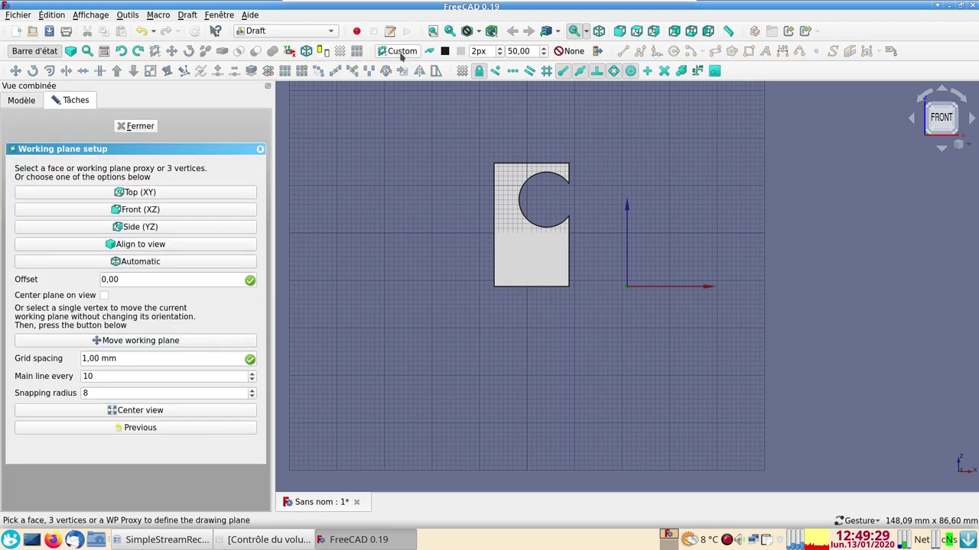
left_click(179, 245)
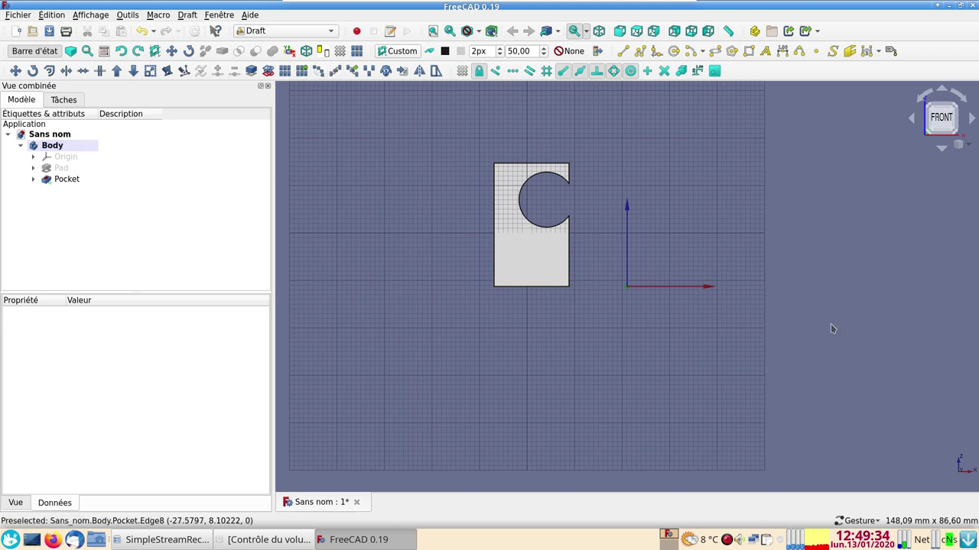
left_click(415, 53)
left_click(142, 245)
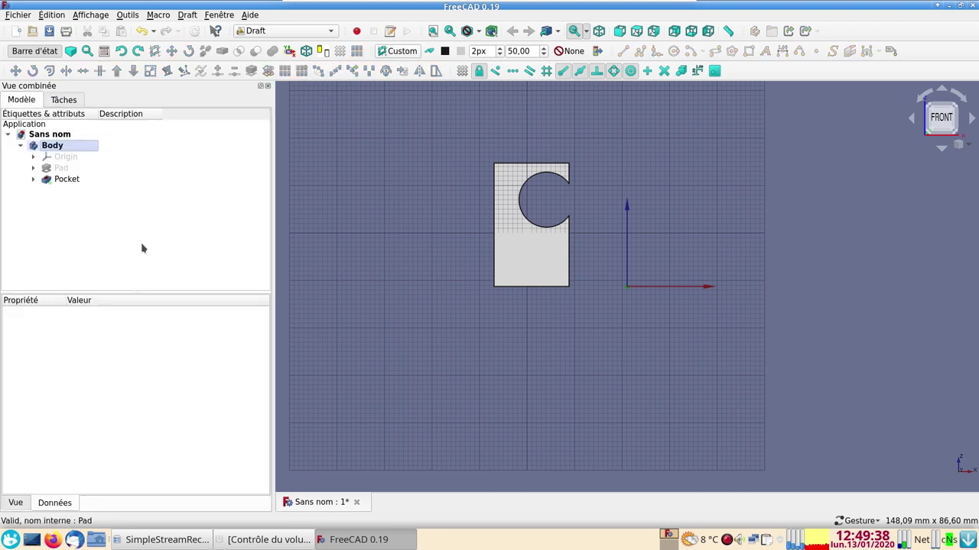
mouse_move(520, 350)
left_mouse_down()
mouse_move(734, 313)
mouse_move(461, 347)
left_mouse_up()
key("1")
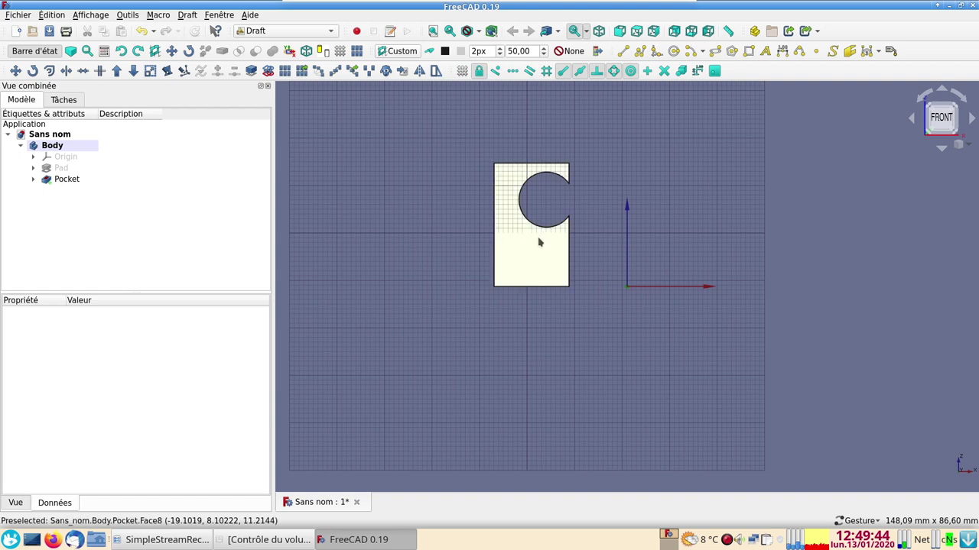
Step: Rotate the Pocket 336° about the block's lower-right corner with Draft Rotate
left_click(68, 180)
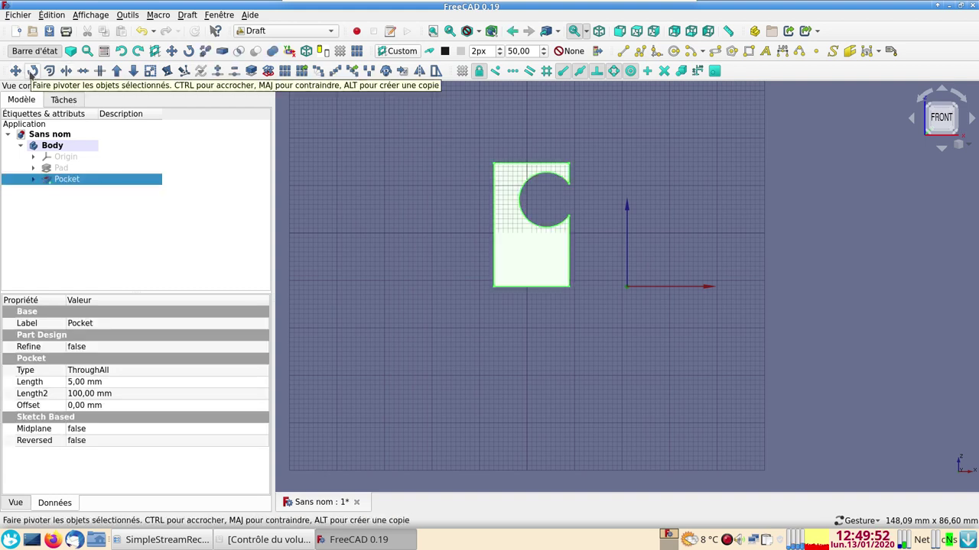
left_click(32, 71)
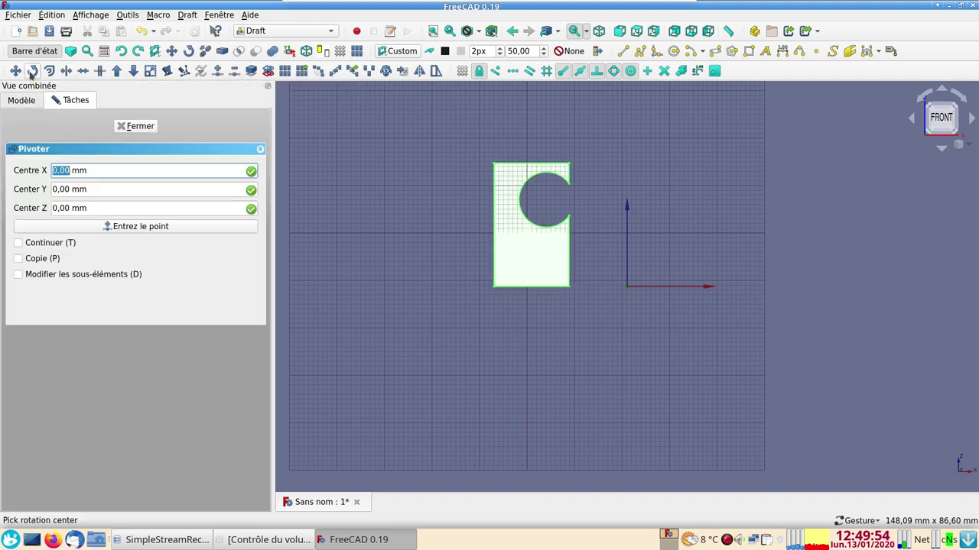
left_click(559, 287)
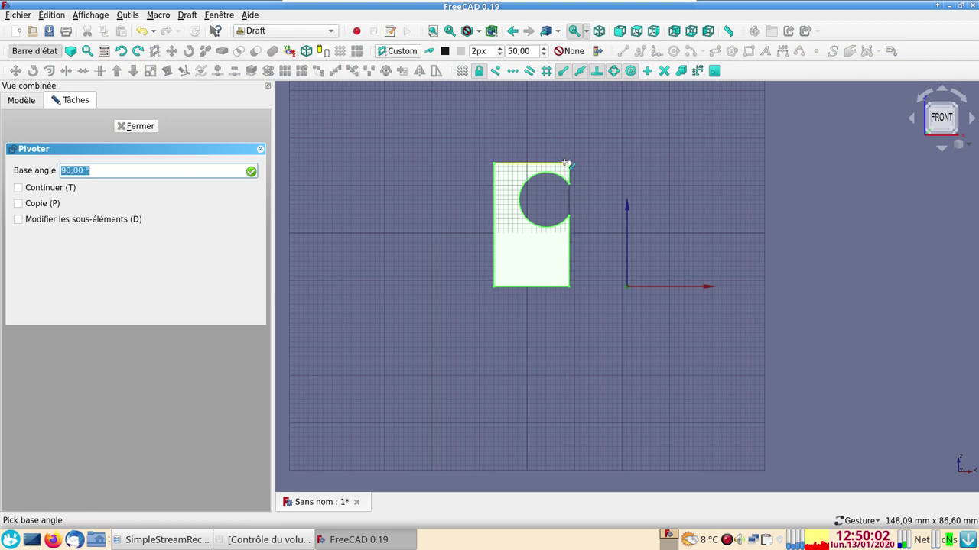
left_click(565, 163)
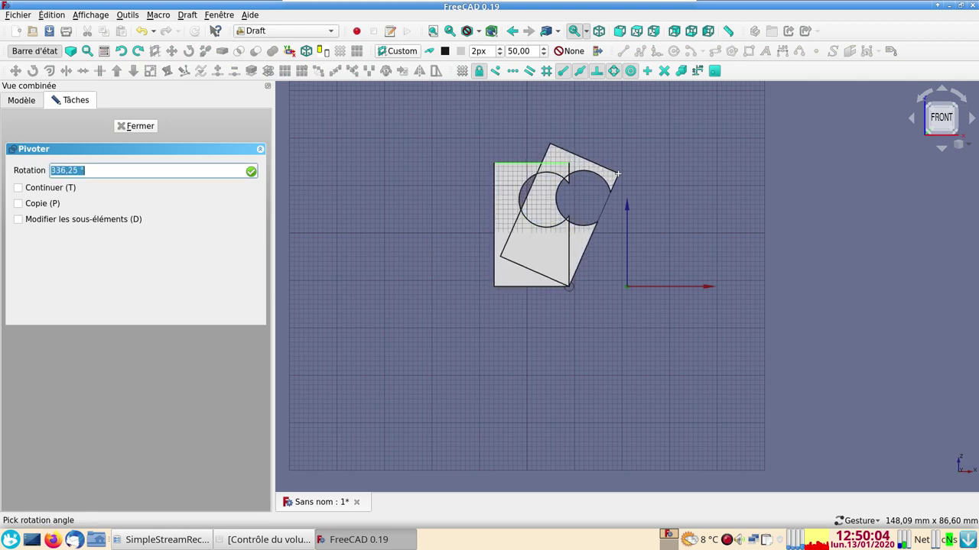
type("33")
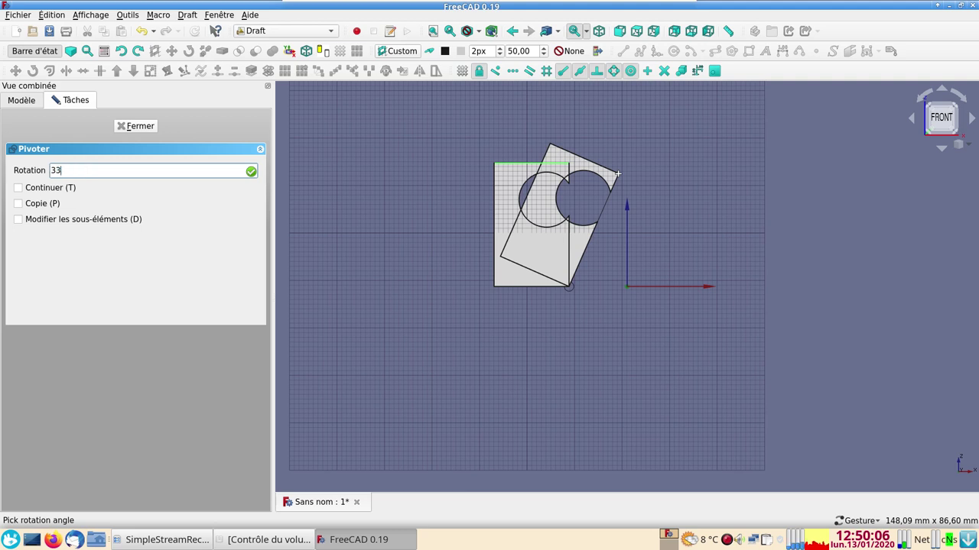
type("6")
key("Return")
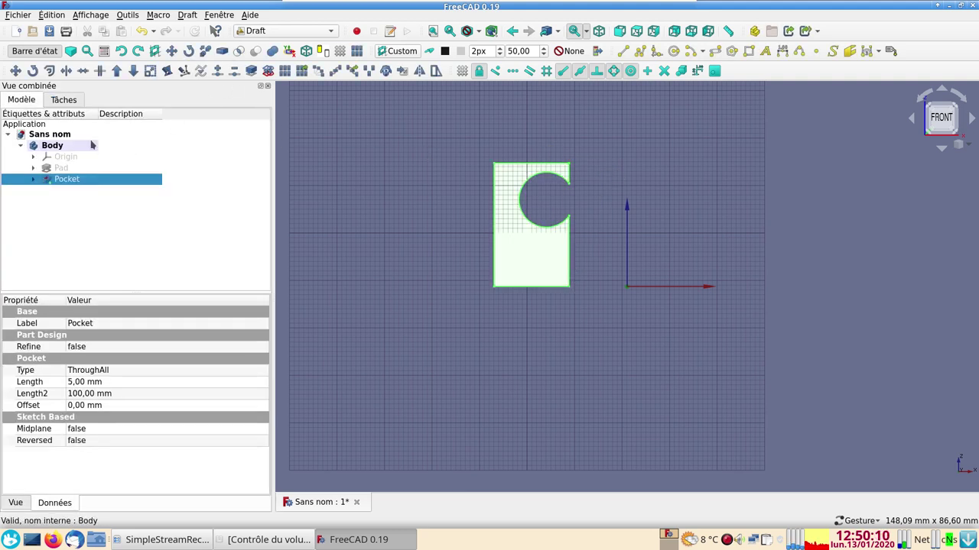
Step: Select the Body and rotate it 330° about the block's lower-right corner
left_click(88, 146)
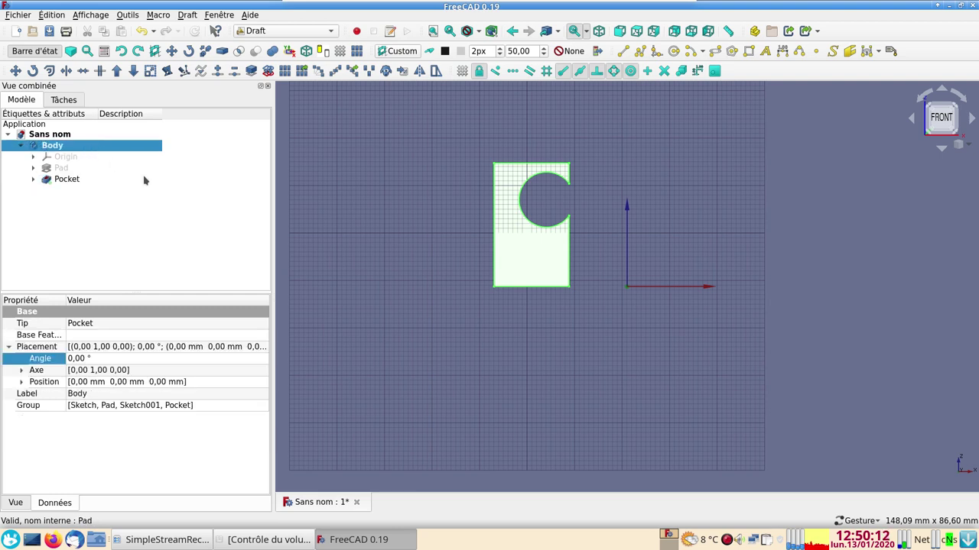
left_click(168, 225)
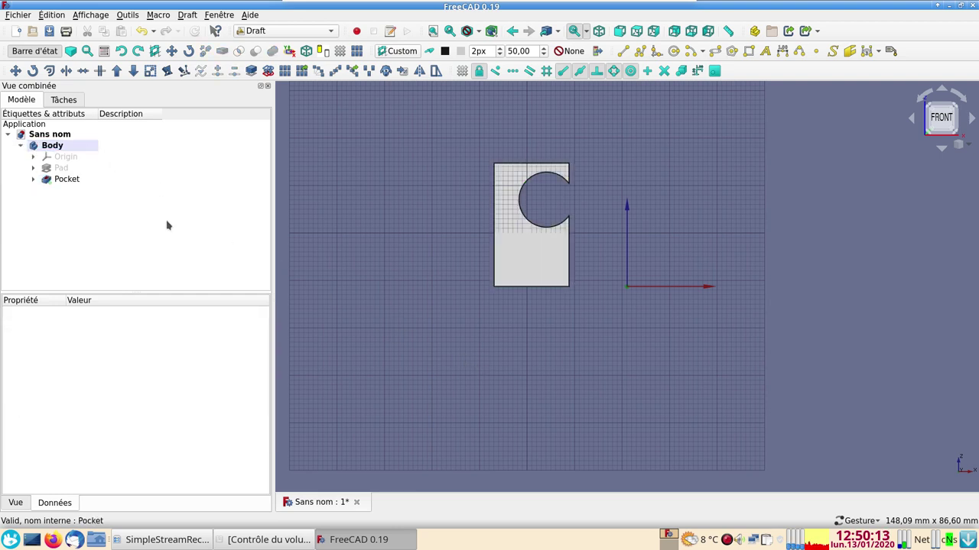
left_click(65, 147)
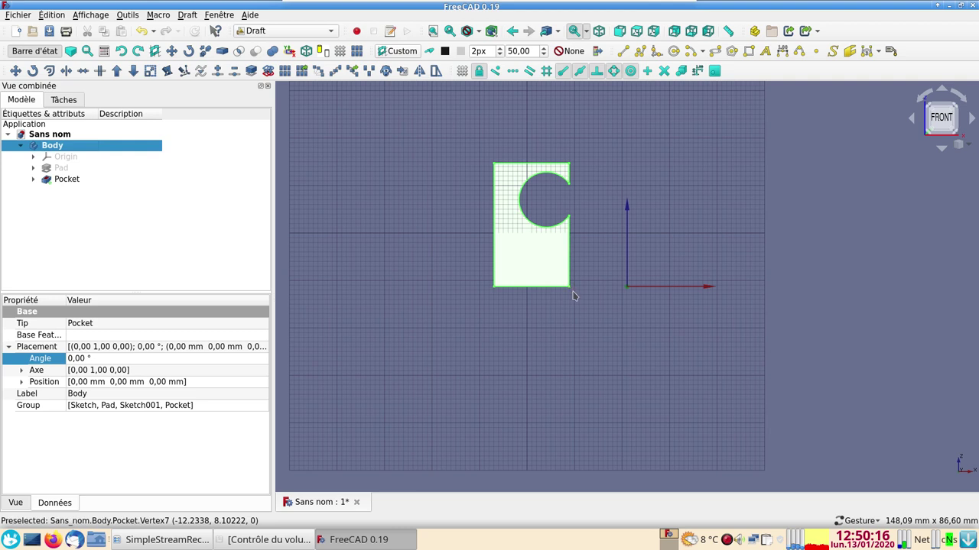
left_click(32, 71)
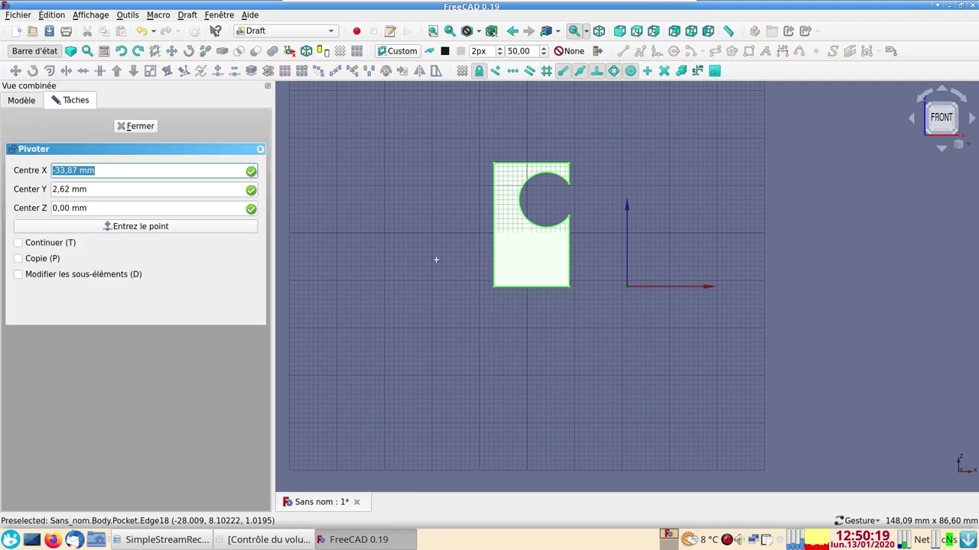
left_click(569, 285)
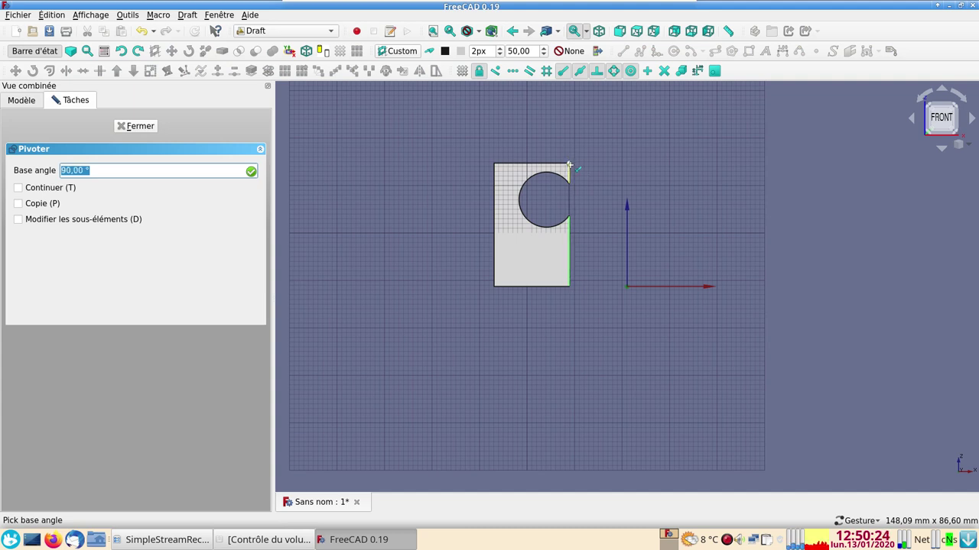
left_click(569, 165)
type("33")
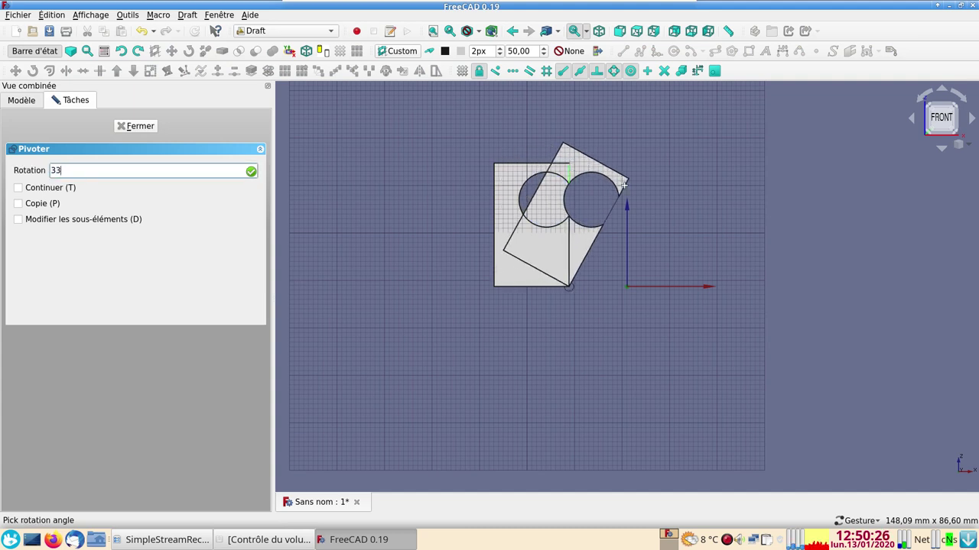
type("0")
key("Return")
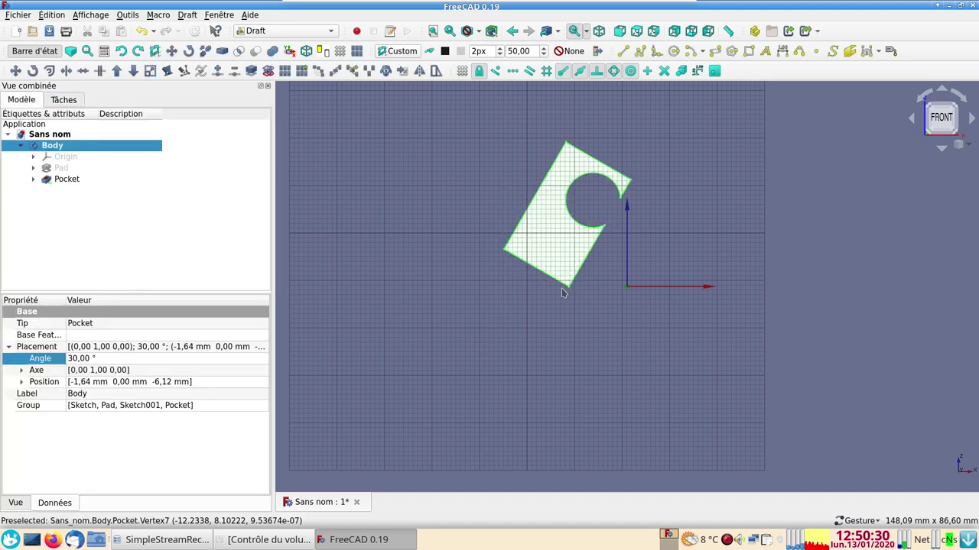
Step: Turn off the Draft grid and return to the Top view of the tilted block
mouse_move(569, 298)
left_mouse_down()
mouse_move(621, 268)
mouse_move(328, 386)
left_mouse_up()
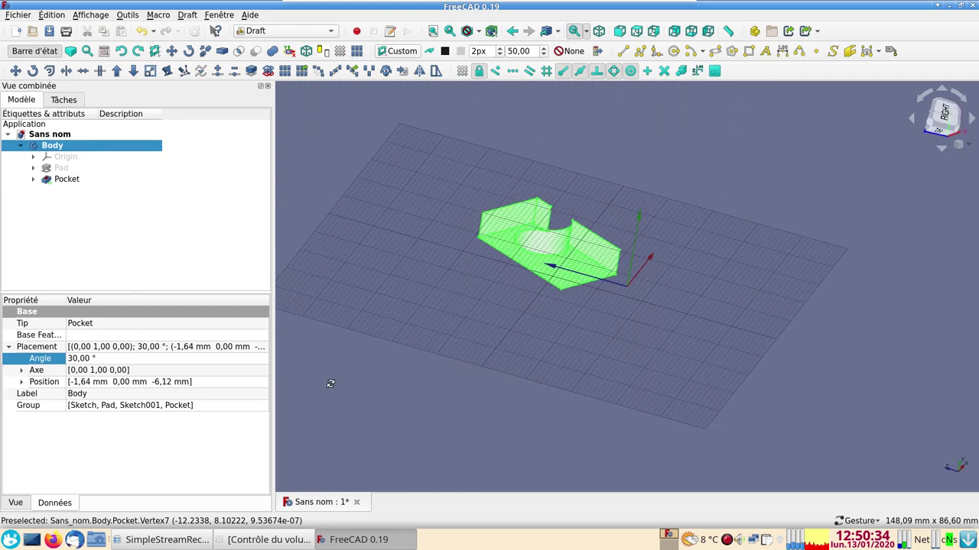
key("2")
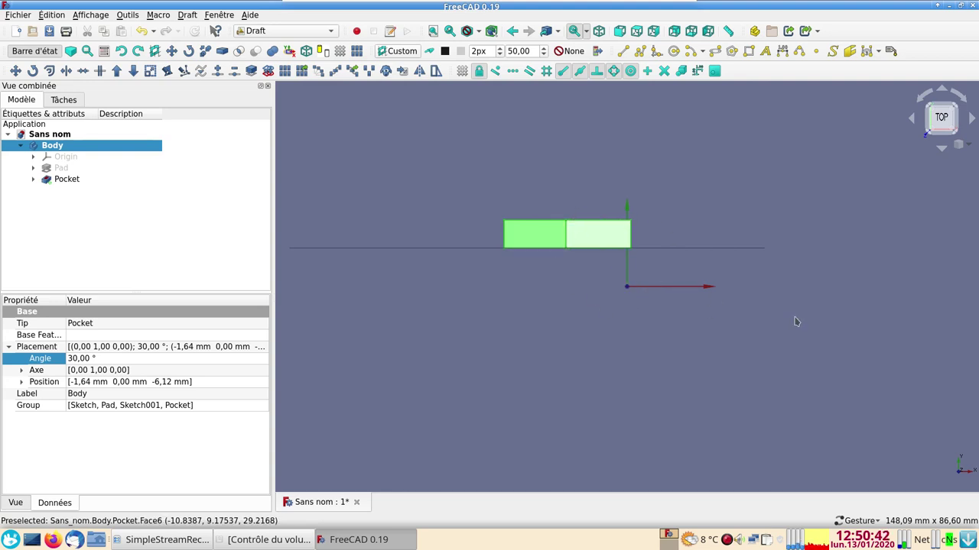
left_click(90, 15)
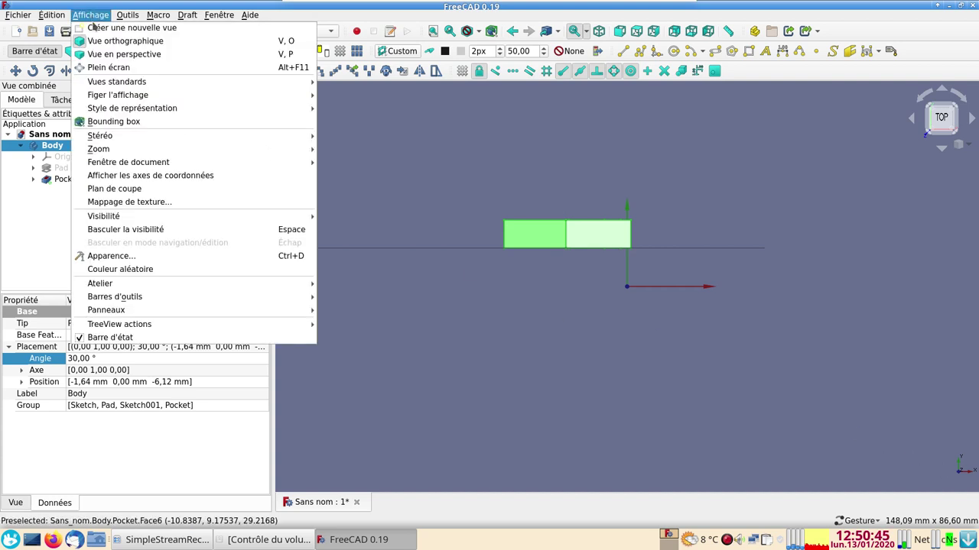
left_click(183, 178)
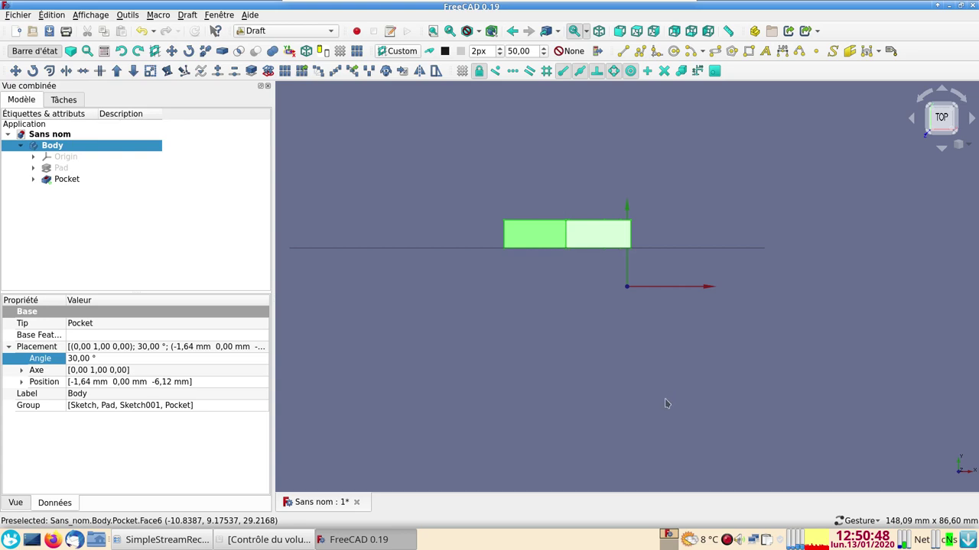
left_click_drag(679, 374, 675, 330)
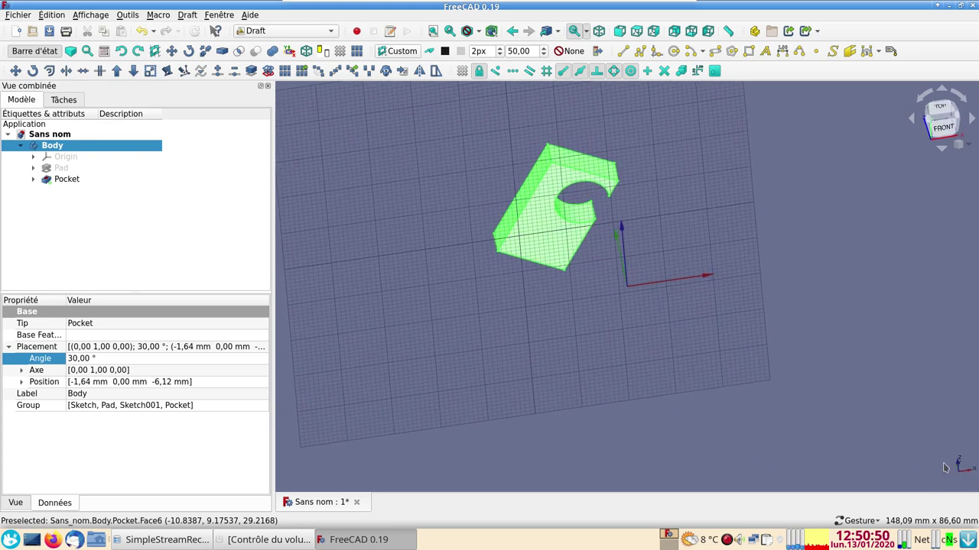
left_click_drag(732, 441, 694, 456)
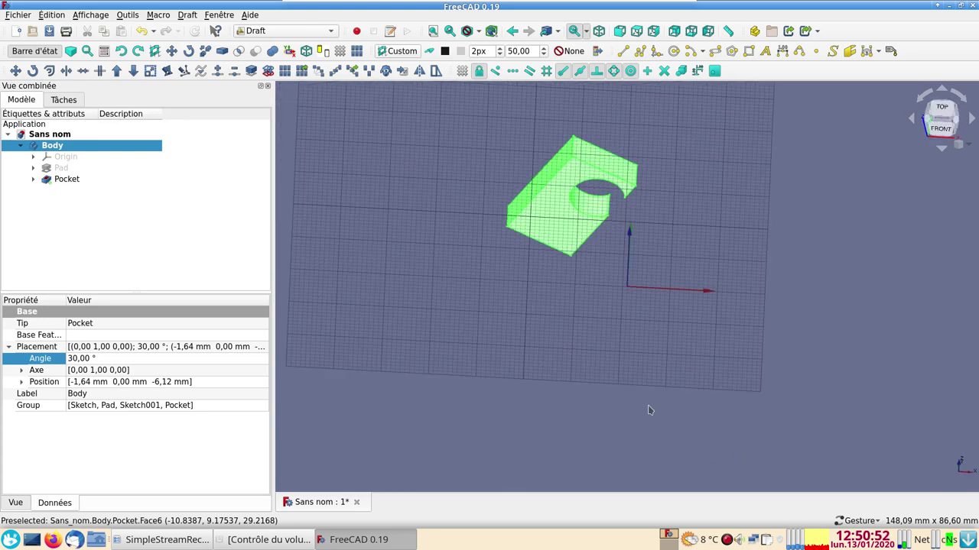
left_click(341, 50)
mouse_move(605, 303)
left_mouse_down()
mouse_move(591, 383)
mouse_move(627, 256)
left_mouse_up()
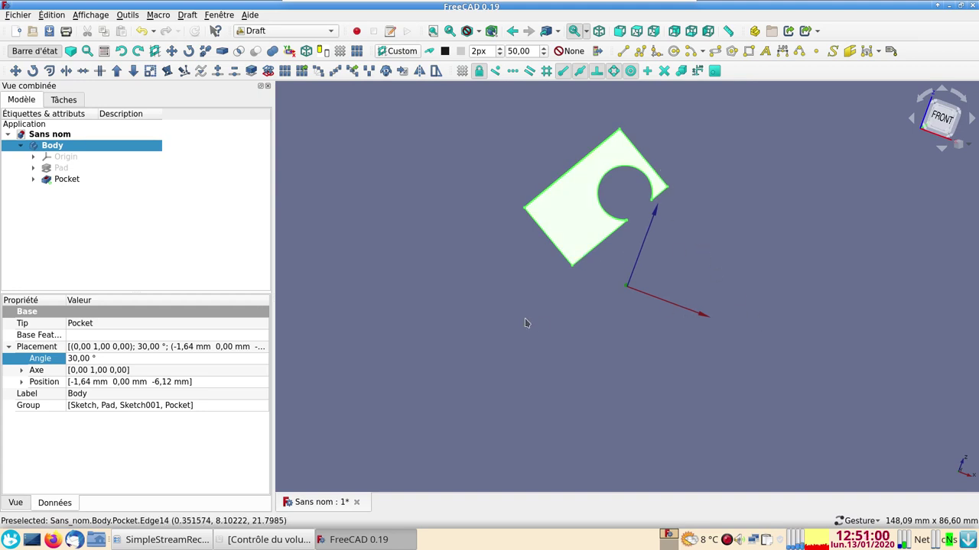
left_click_drag(550, 317, 524, 419)
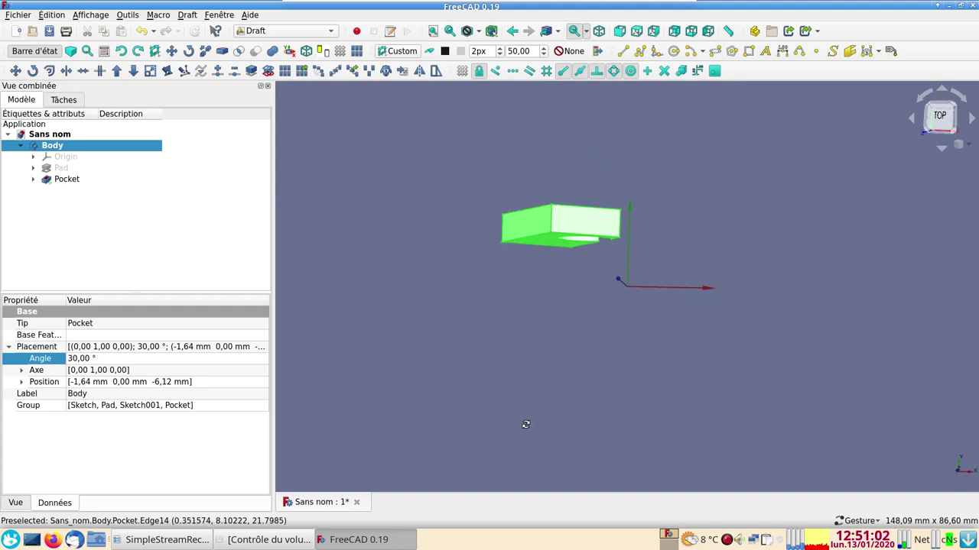
key("2")
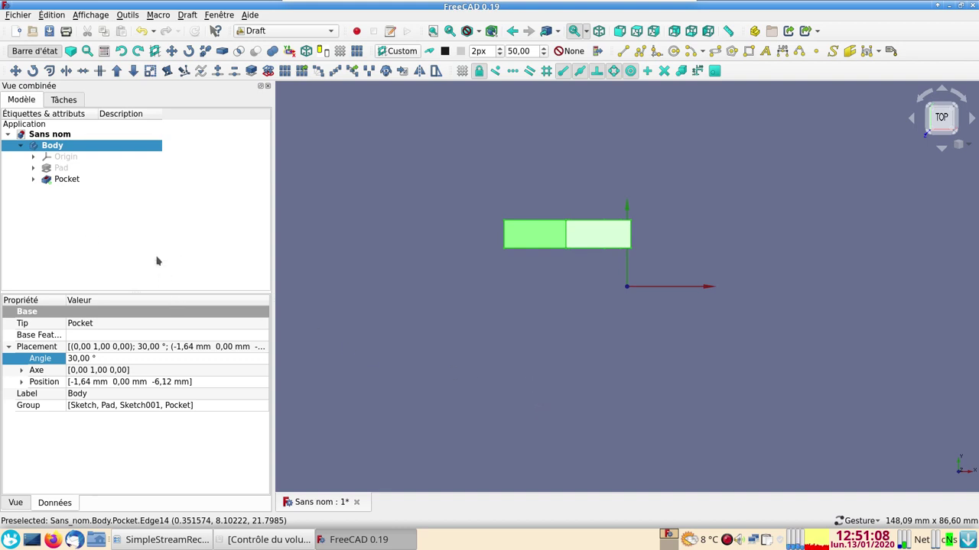
left_click(321, 31)
Step: In Part Design, clone the holed body and set the clone's Placement angle to 180°
left_click(269, 152)
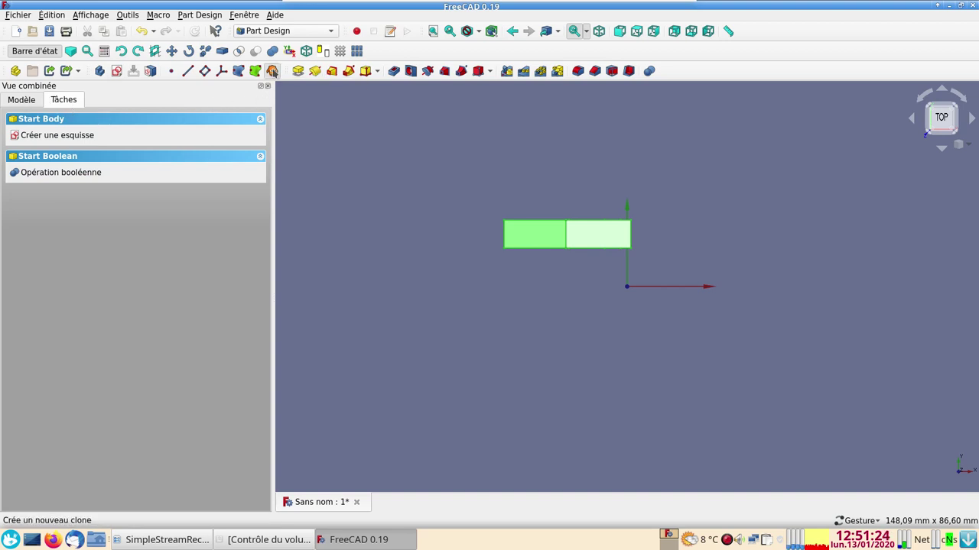
left_click(30, 102)
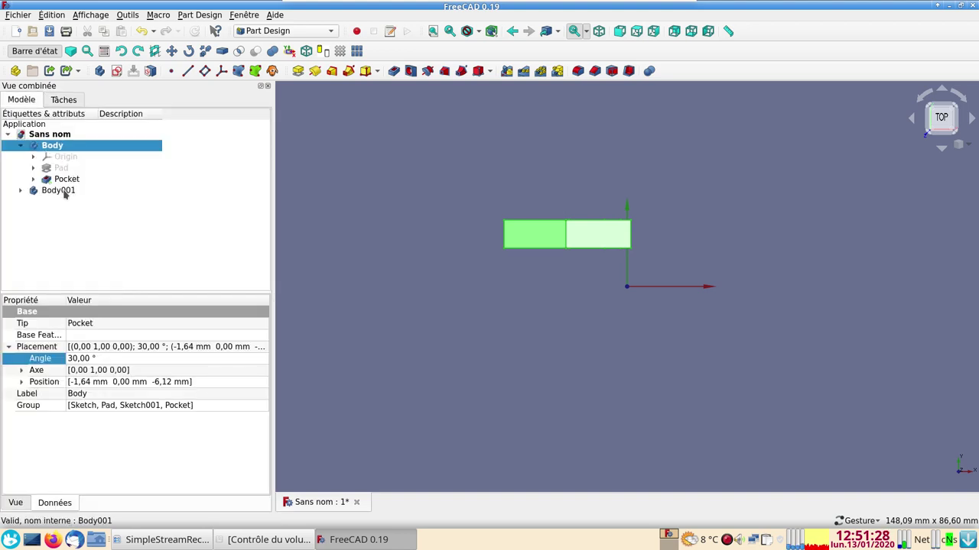
left_click(65, 193)
left_click(21, 191)
left_click(21, 191)
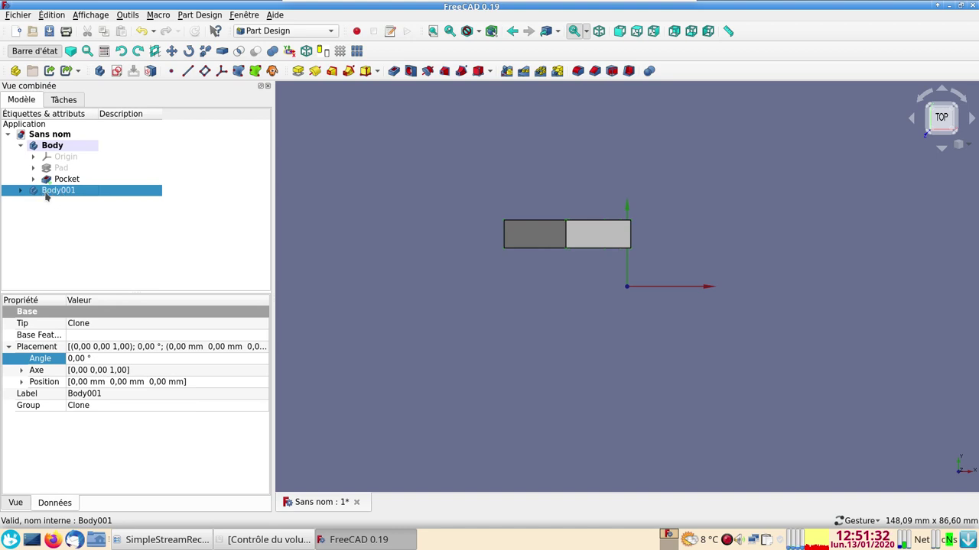
left_click(102, 358)
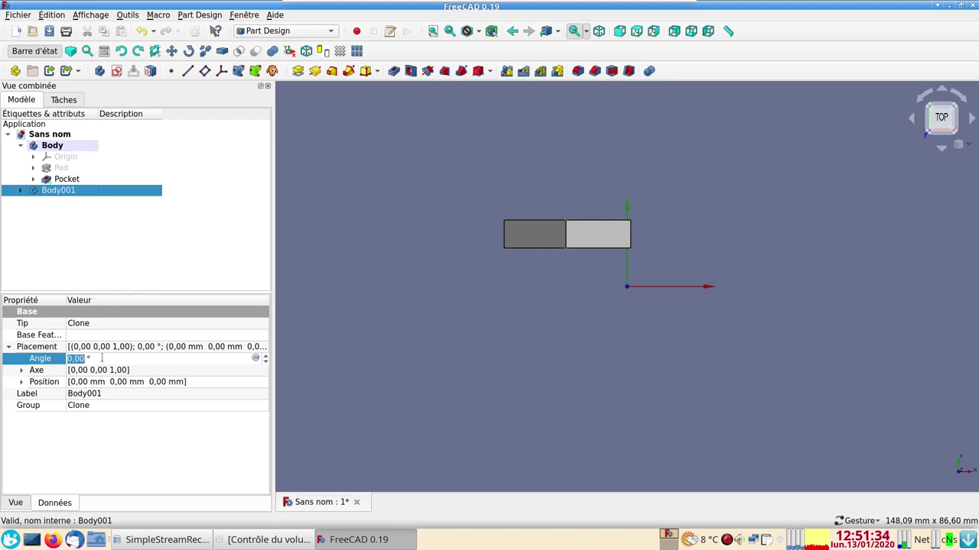
type("180")
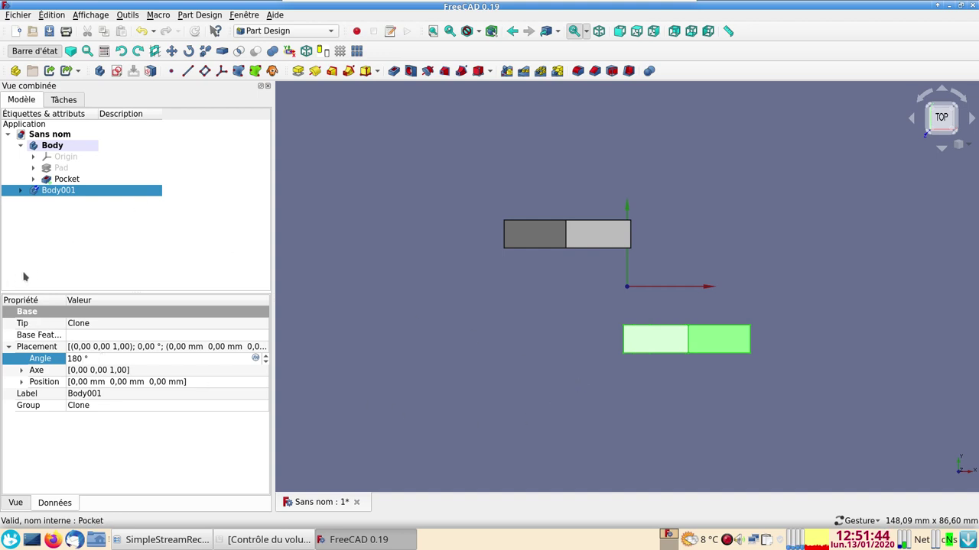
left_click(22, 382)
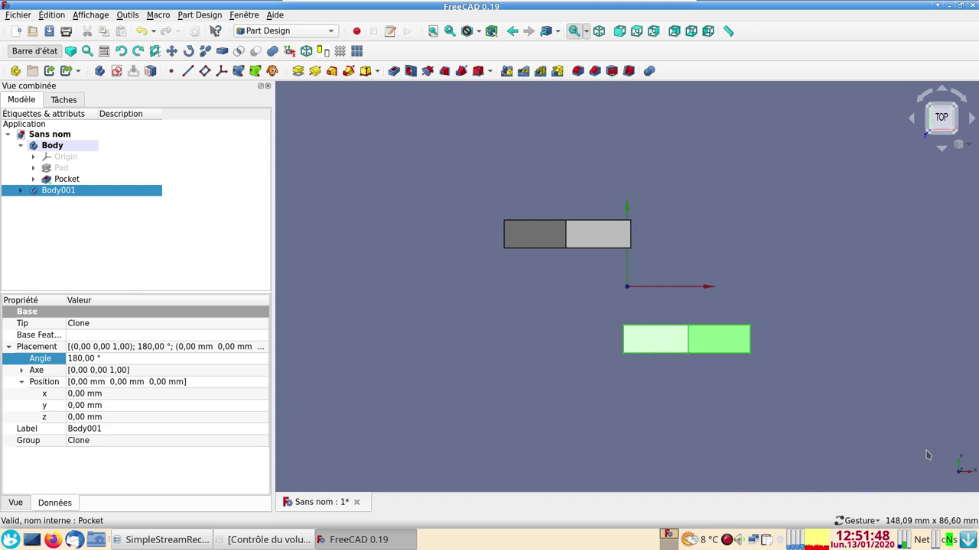
Step: Check both blocks edge-on, then hide the Body001 clone
mouse_move(779, 402)
left_mouse_down()
mouse_move(786, 336)
mouse_move(777, 417)
left_mouse_up()
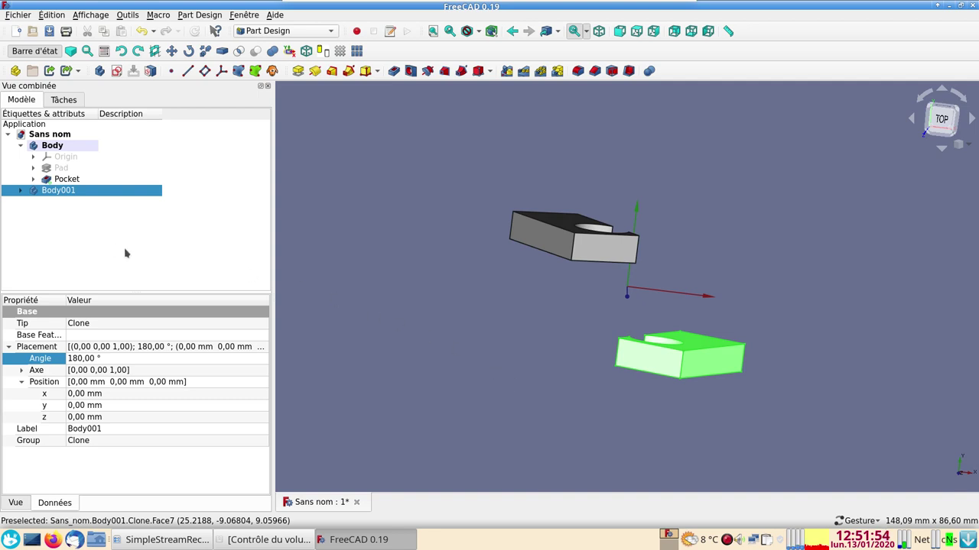
key("2")
key("1")
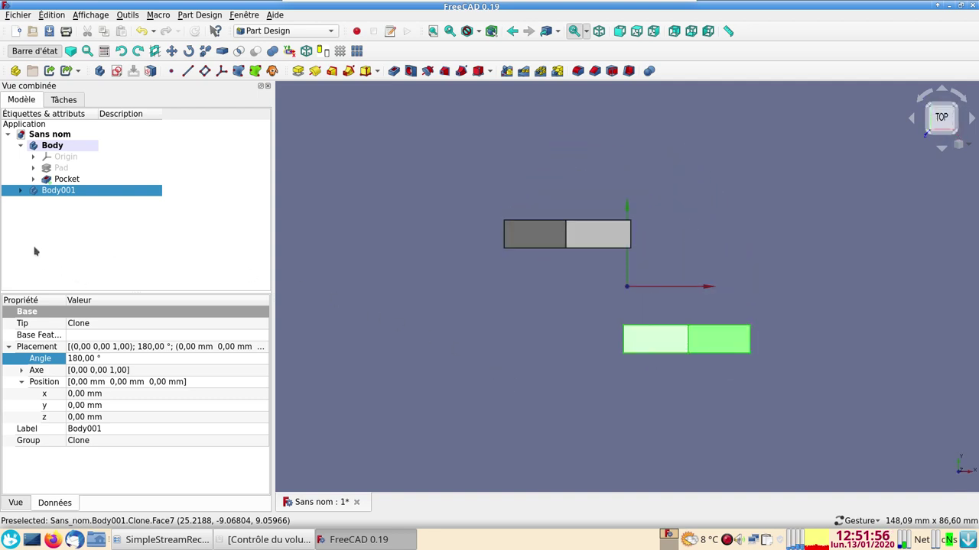
key("space")
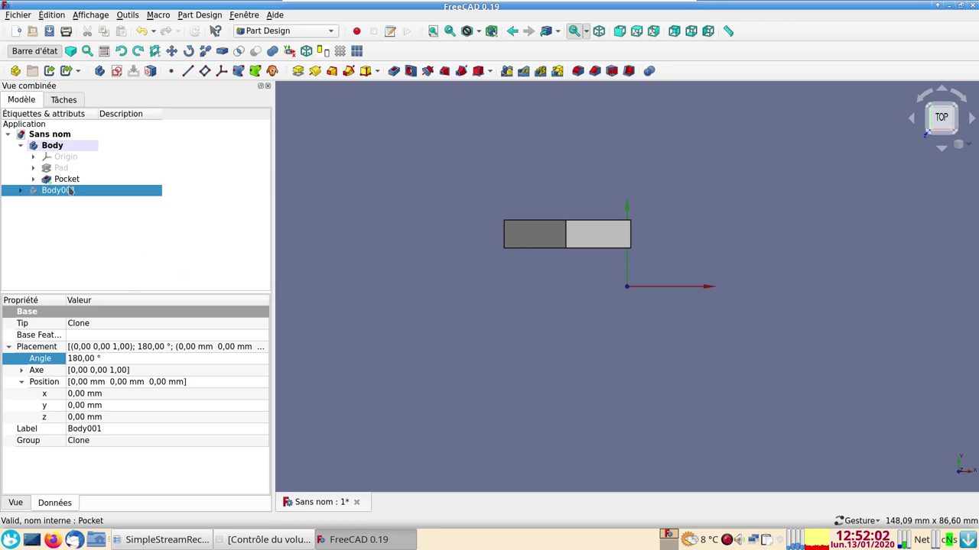
Step: Switch via Draft to the Part workbench and return to the front view
left_click(293, 34)
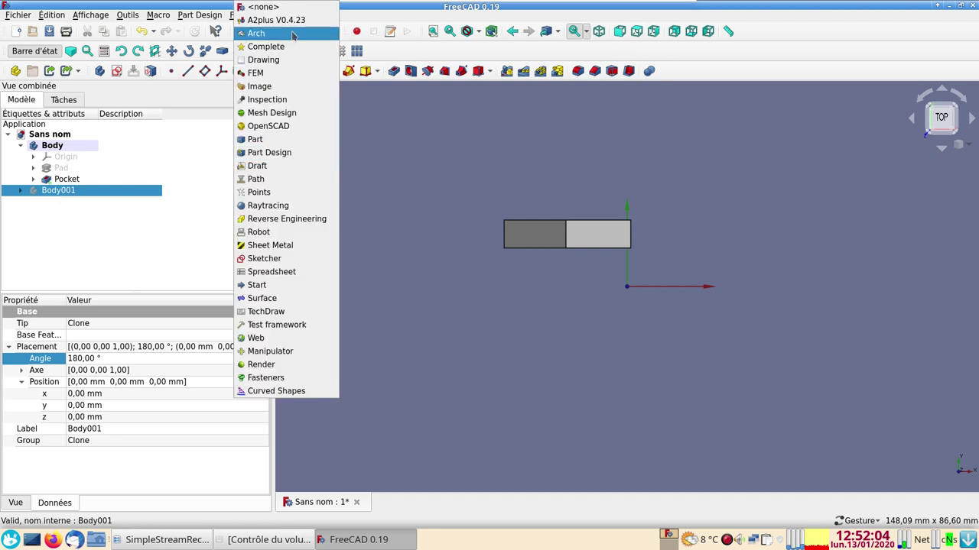
left_click(260, 166)
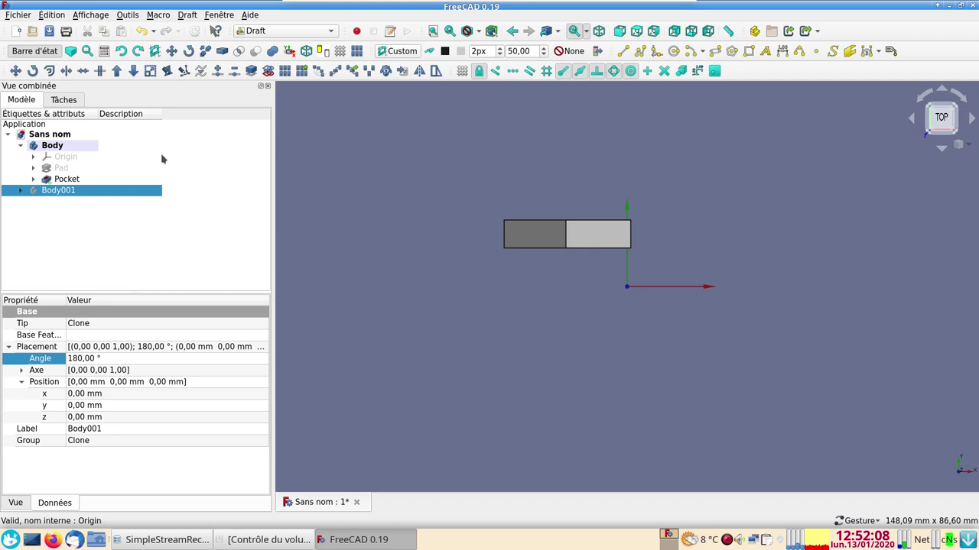
left_click(287, 31)
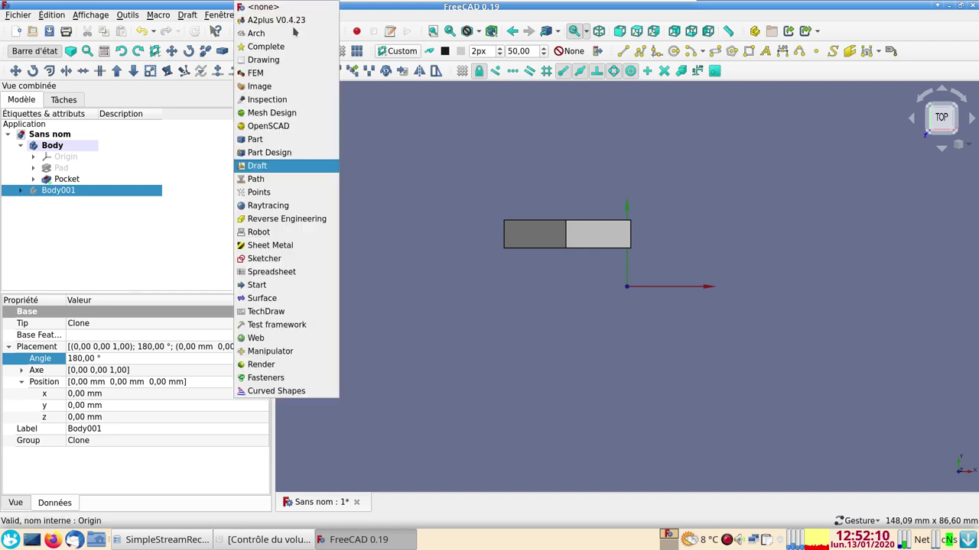
left_click(264, 139)
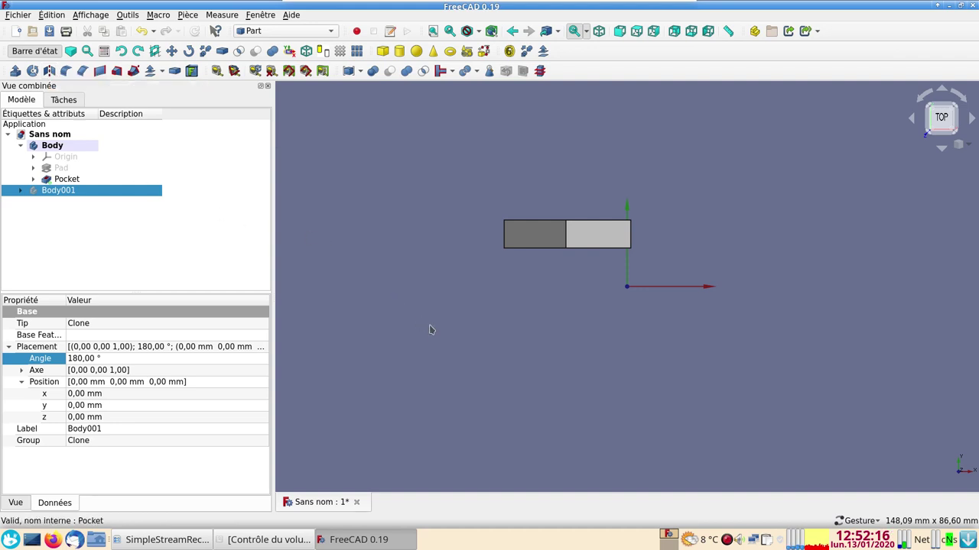
left_click_drag(479, 328, 507, 255)
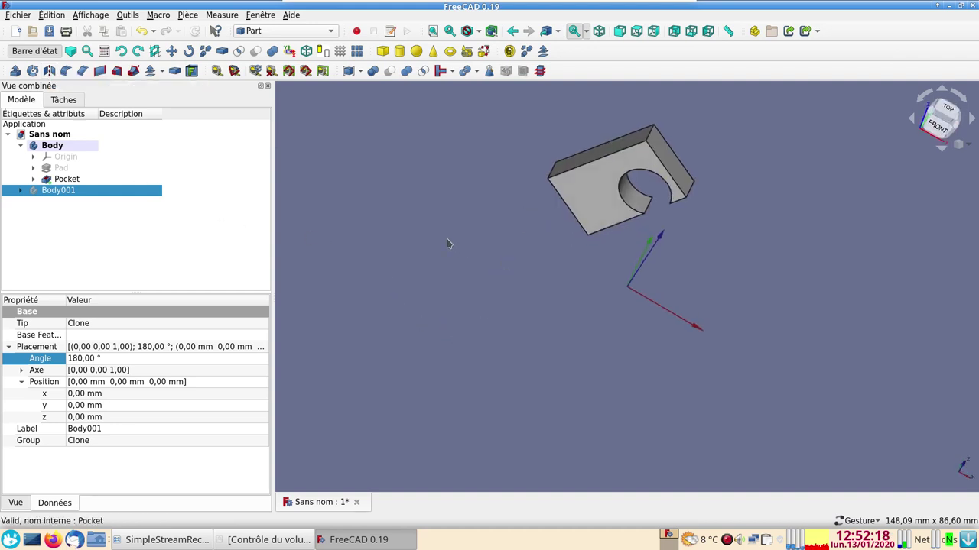
key("1")
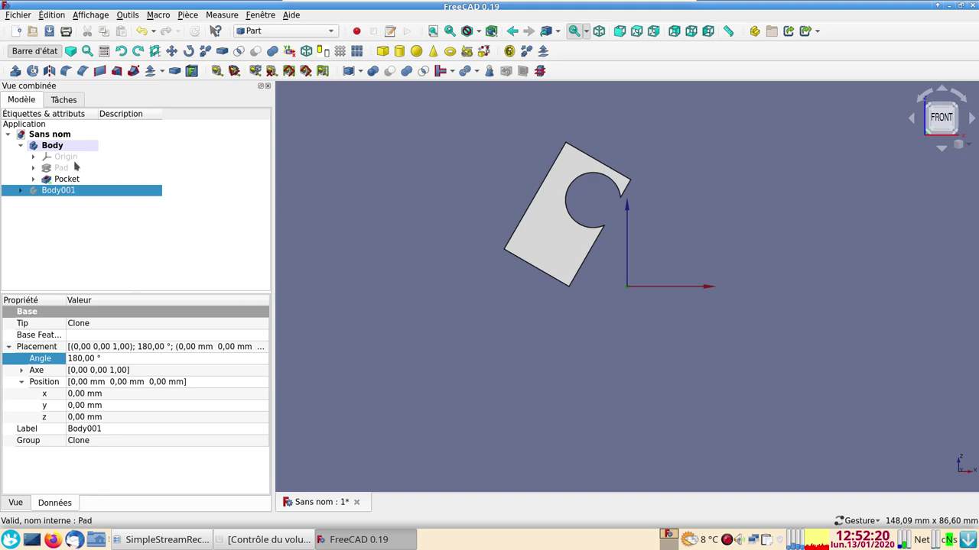
Step: Toggle the original Body's visibility off and on, then expand Body001 in the tree
left_click(81, 146)
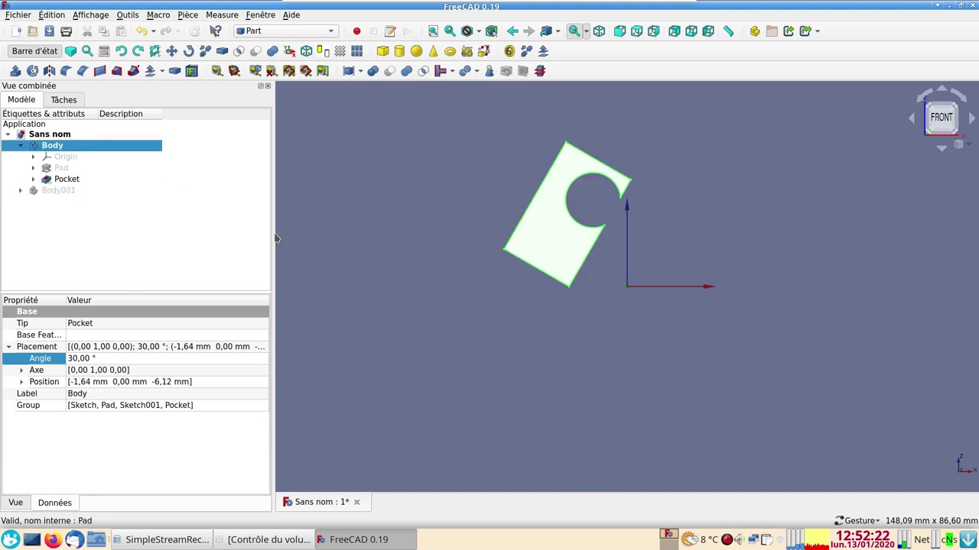
key("space")
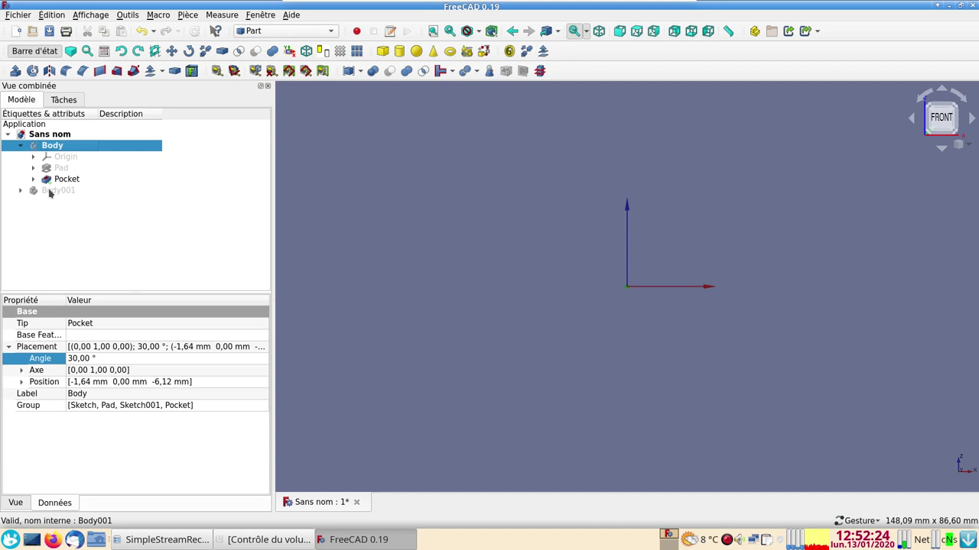
key("space")
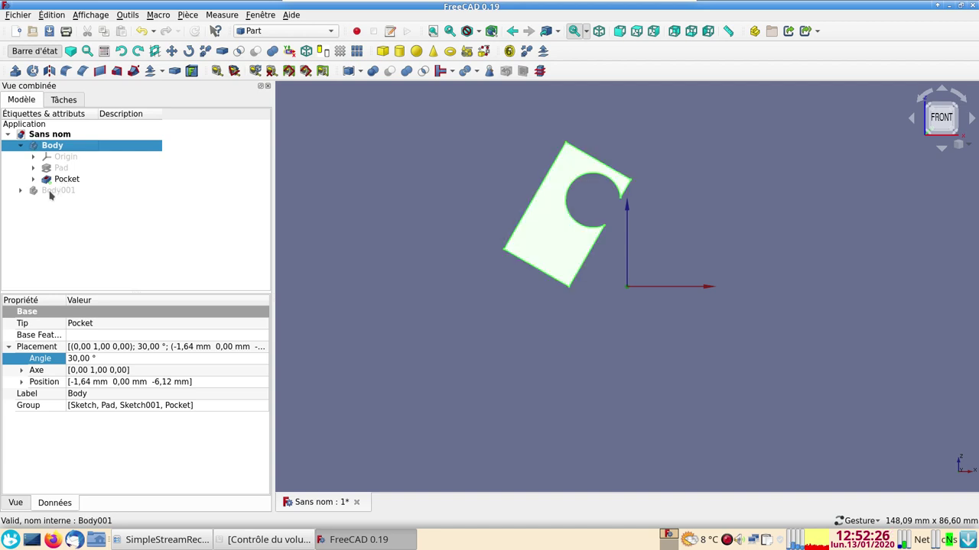
left_click(21, 192)
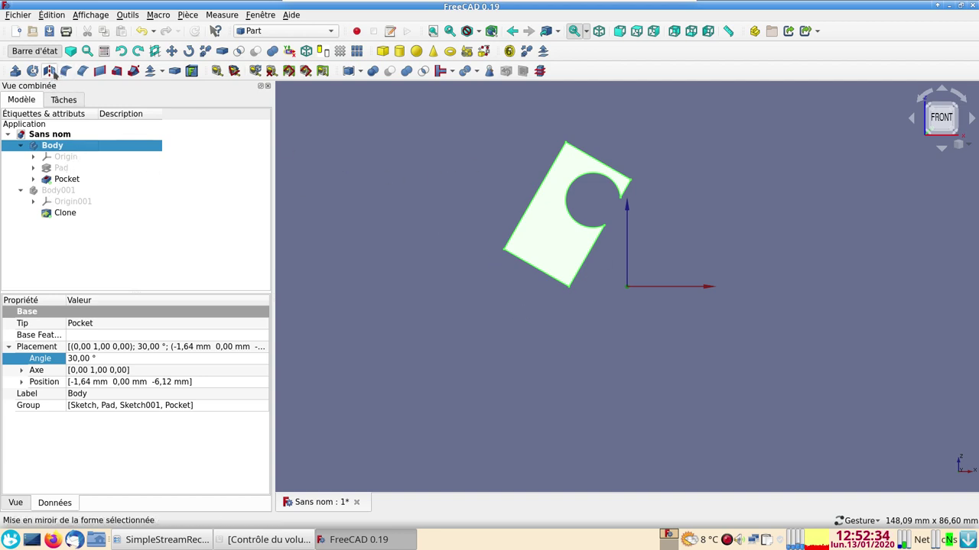
Step: Mirror the selected Body across the YZ plane
left_click(51, 71)
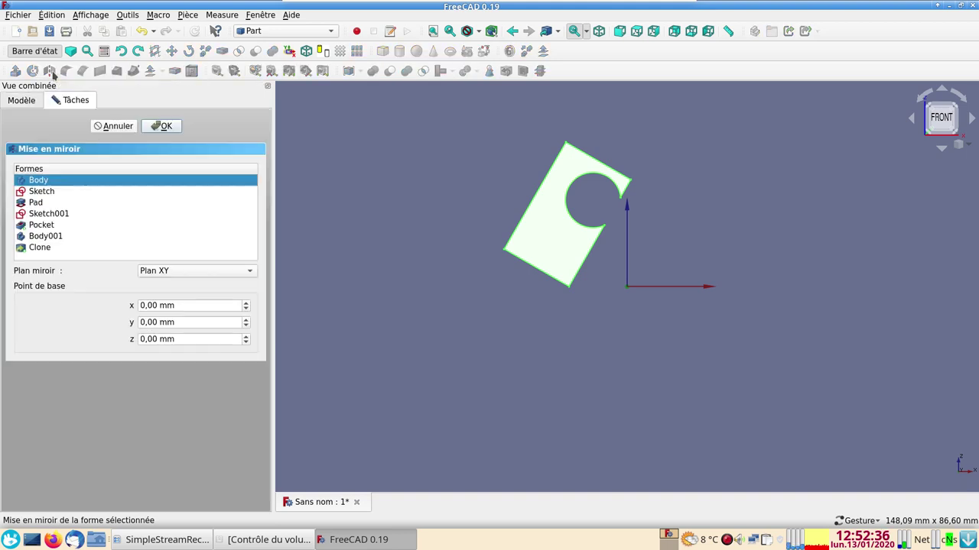
left_click(204, 272)
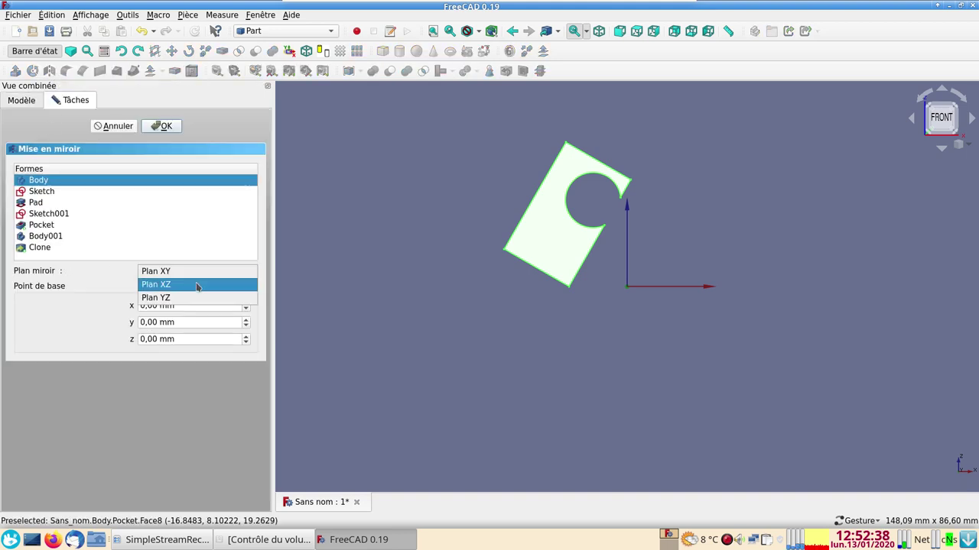
left_click(183, 299)
left_click(173, 128)
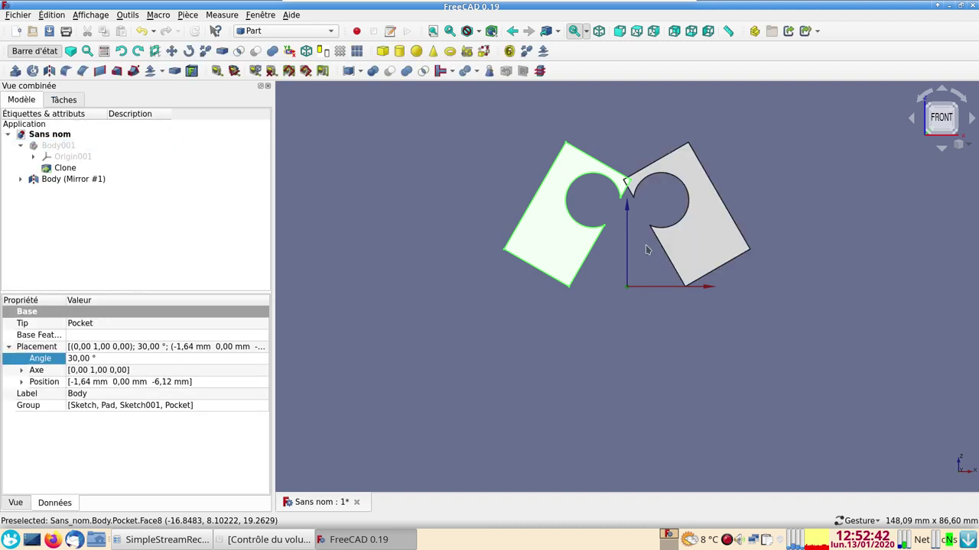
Step: Inspect the mirrored pair from above and front, then select the Body inside the mirror
left_click_drag(646, 247, 645, 376)
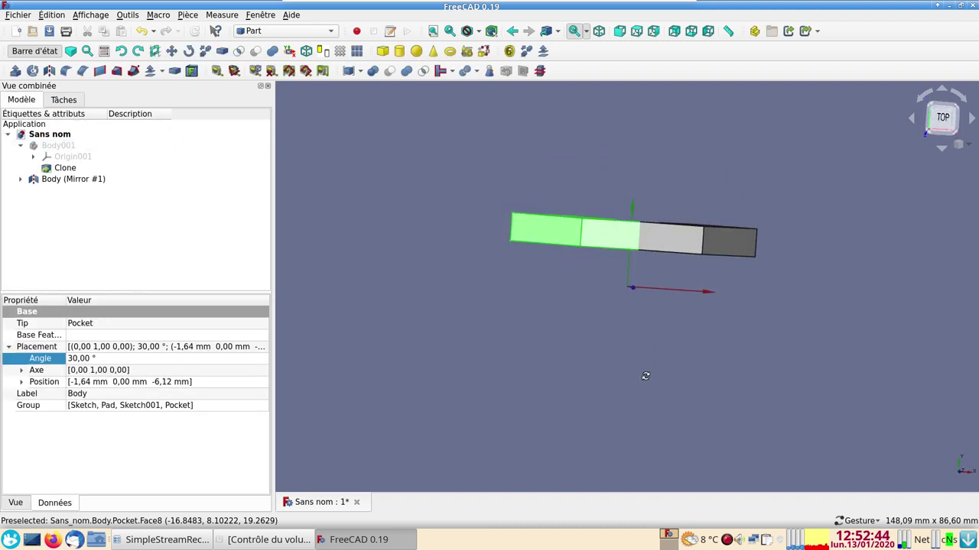
mouse_move(646, 376)
left_mouse_down()
mouse_move(664, 246)
mouse_move(652, 264)
left_mouse_up()
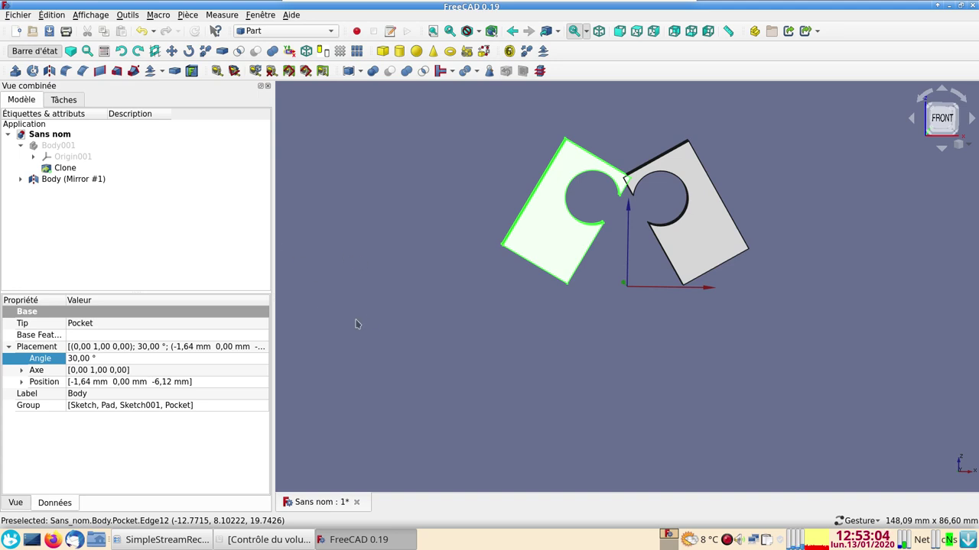
left_click_drag(357, 323, 464, 358)
key("1")
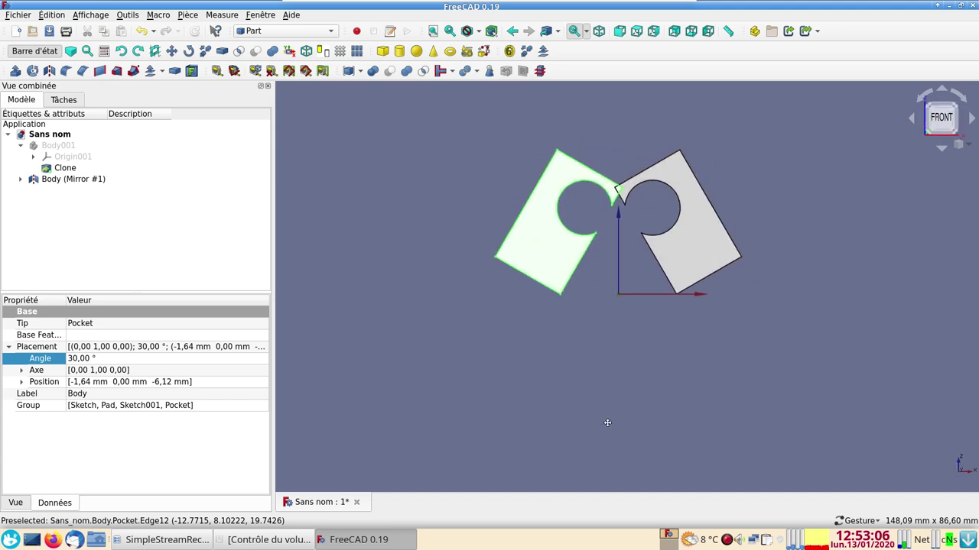
right_click_drag(626, 406, 597, 443)
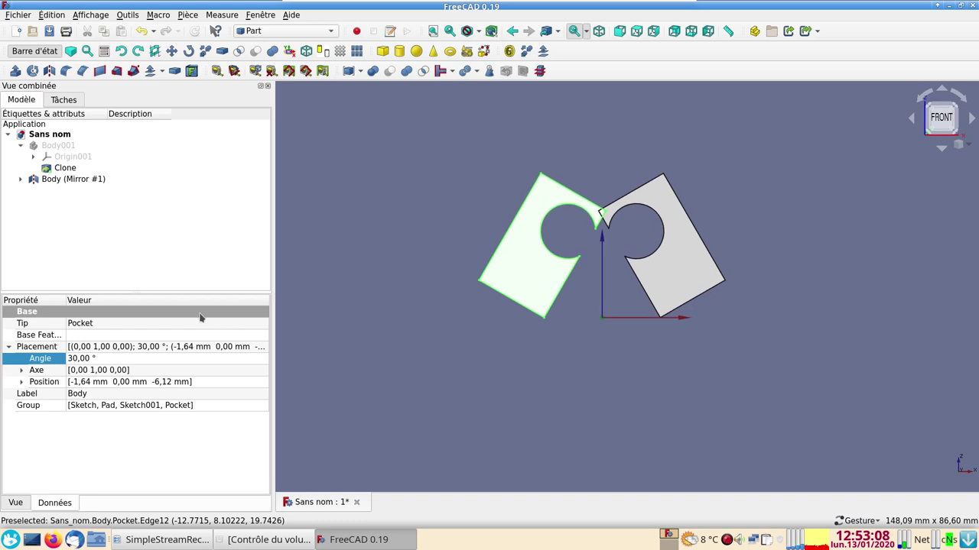
left_click(526, 289)
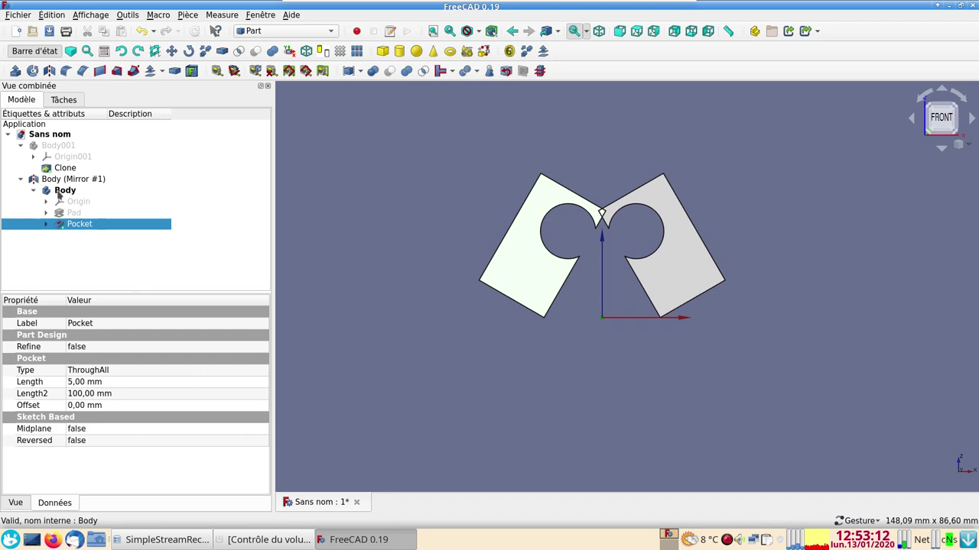
left_click(59, 193)
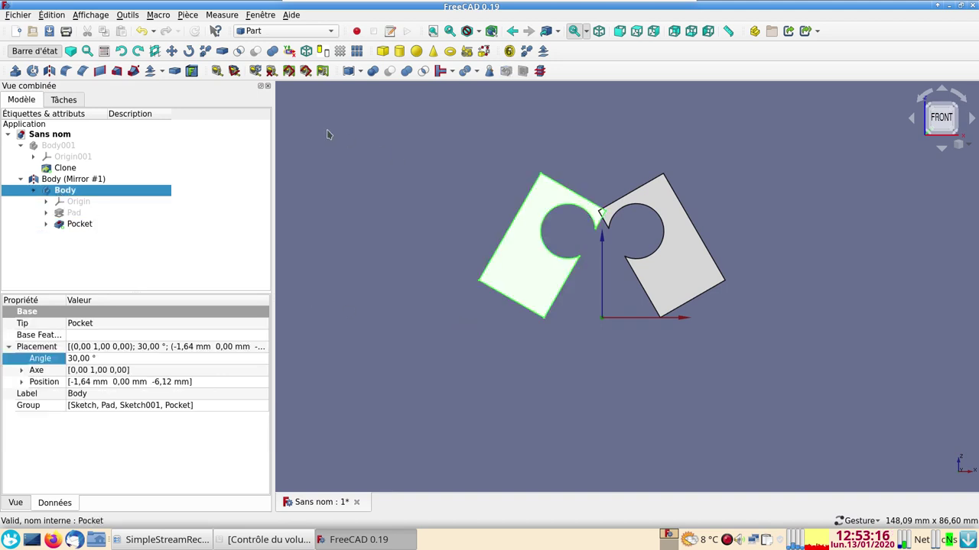
Step: In Draft with the grid shown, rotate the Body 5° about its lower corner
left_click(287, 32)
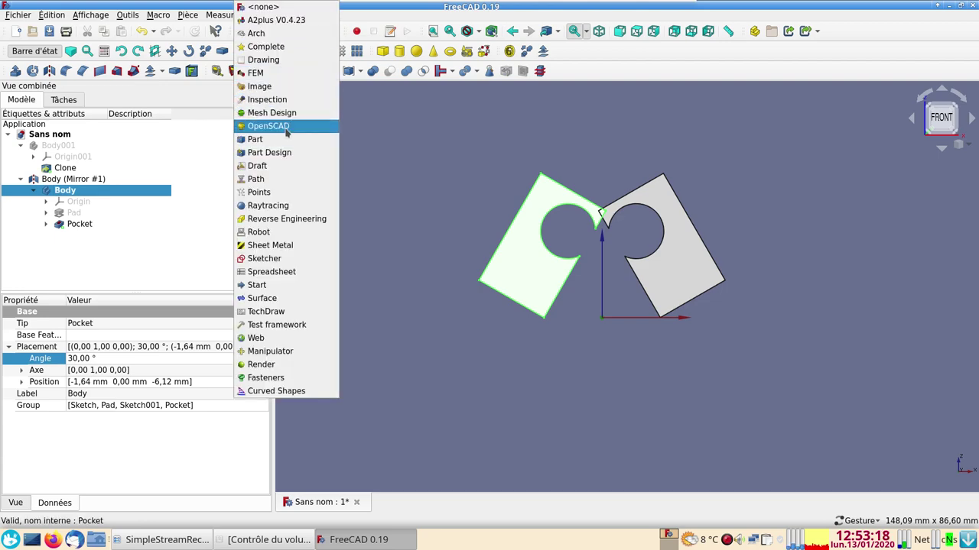
left_click(264, 165)
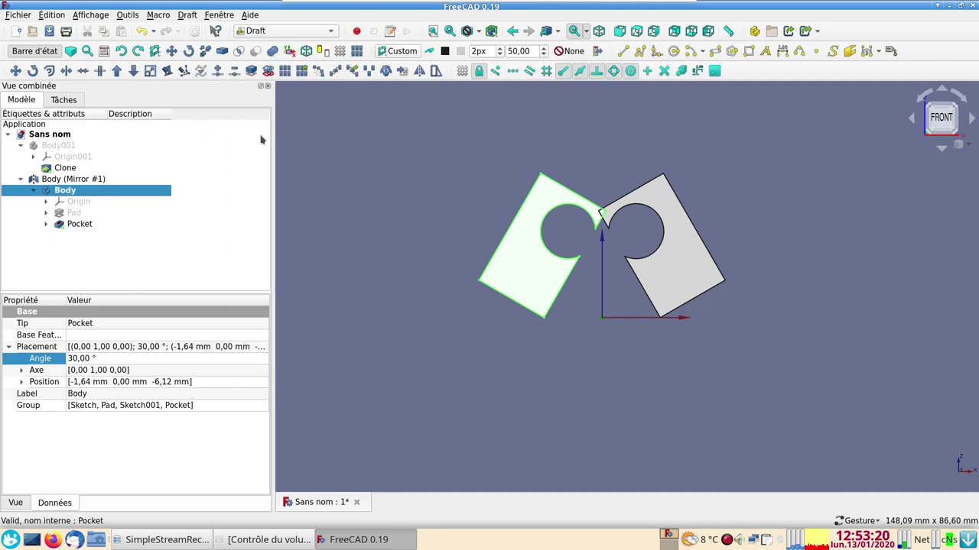
left_click(341, 51)
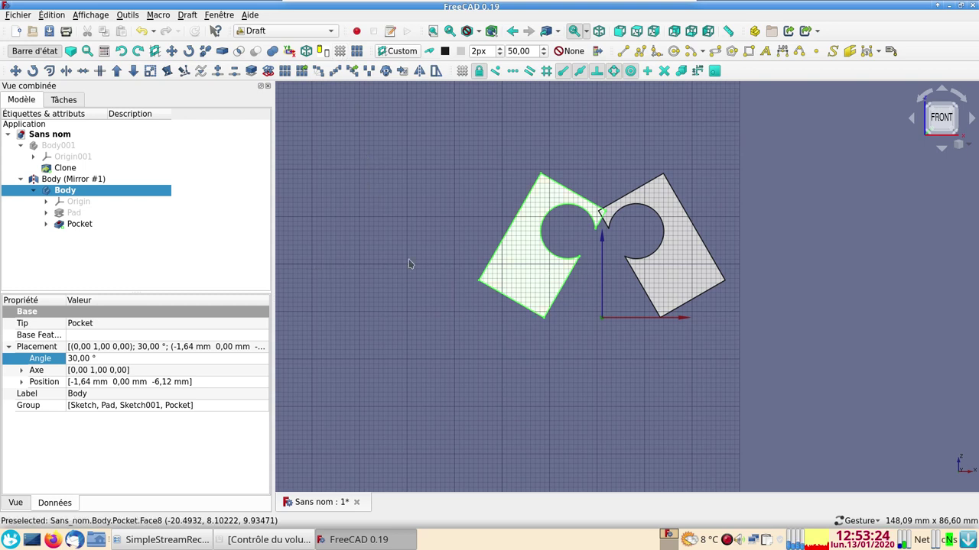
left_click(32, 71)
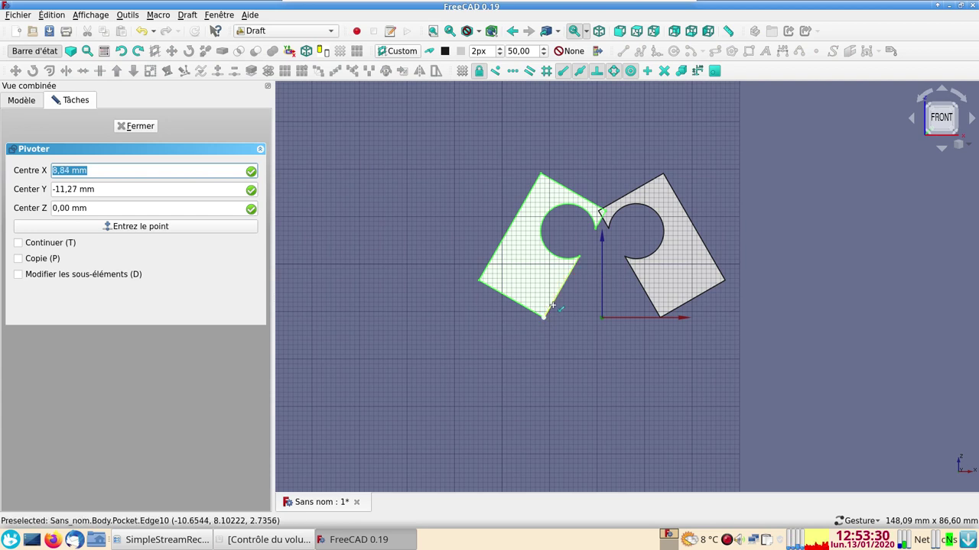
left_click(552, 305)
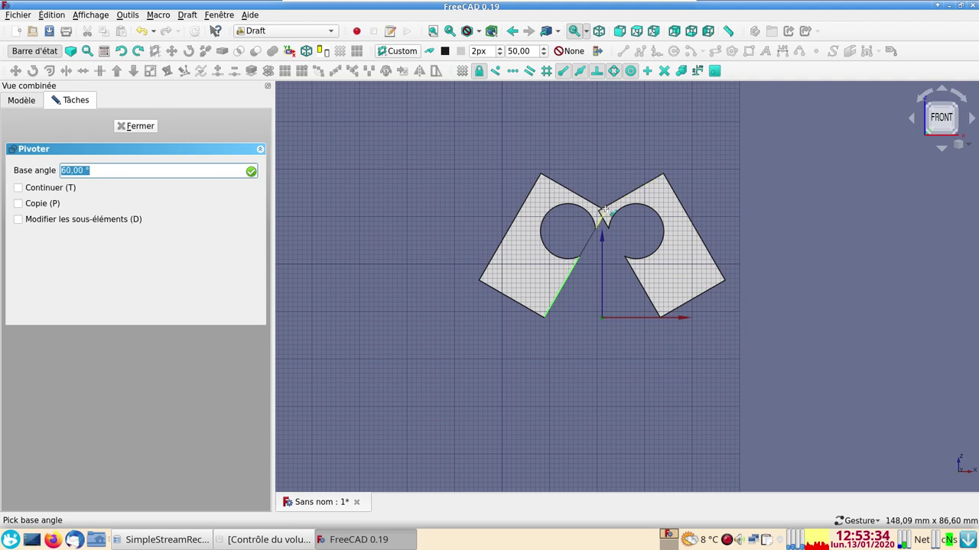
left_click(604, 210)
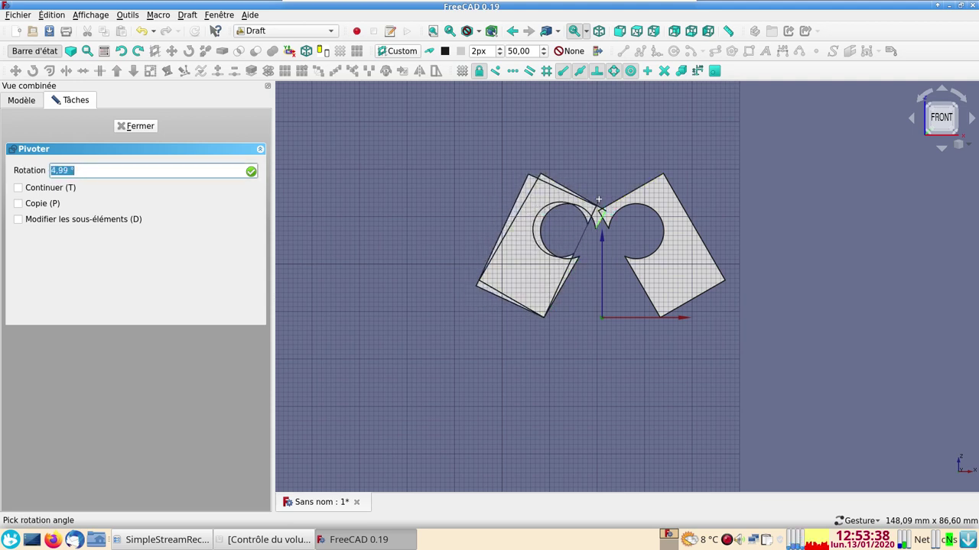
type("5")
key("Return")
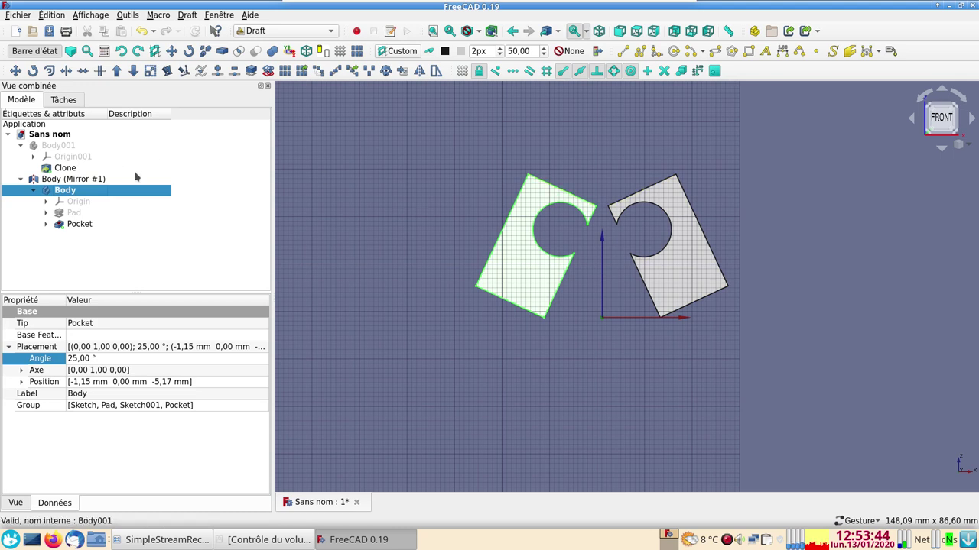
Step: Rotate the Body a further 45° about the same lower corner
left_click(33, 71)
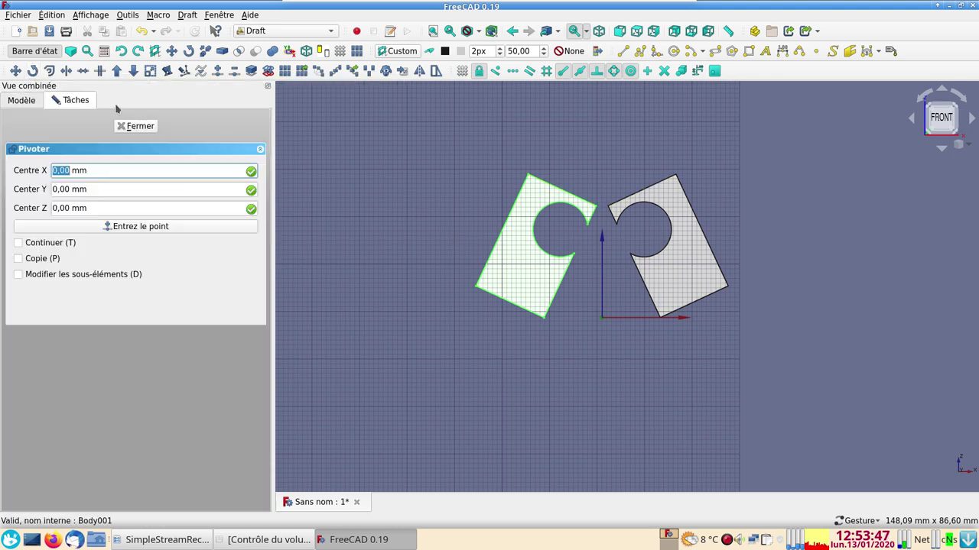
left_click(546, 313)
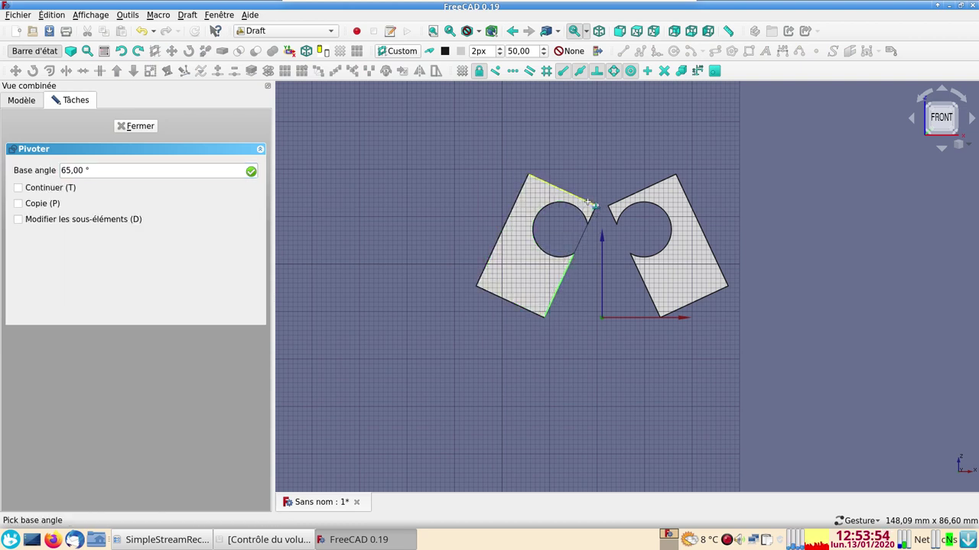
left_click(591, 203)
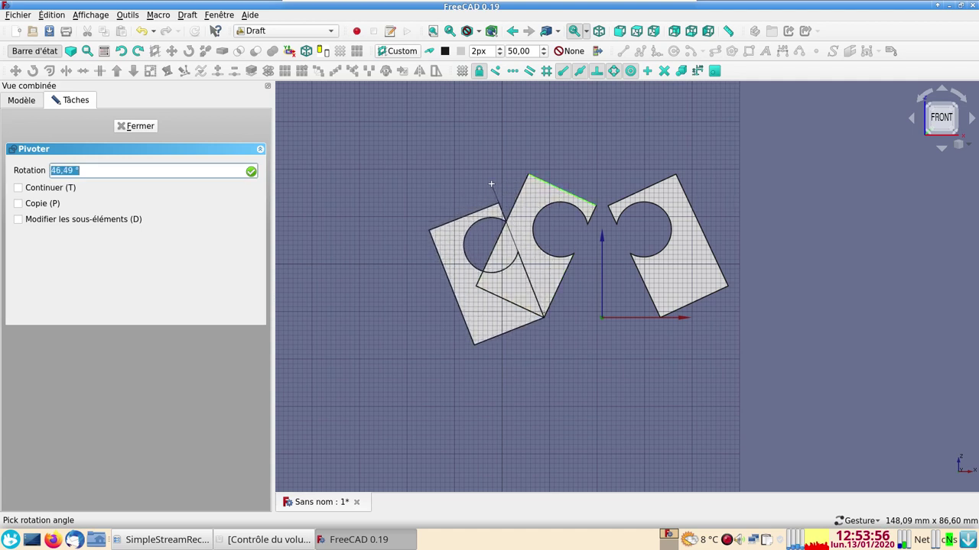
type("45")
key("Return")
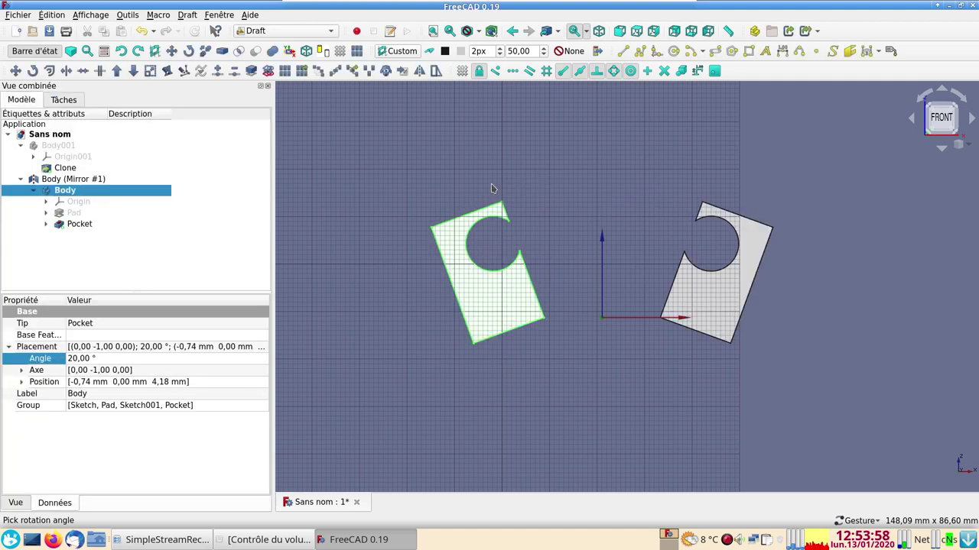
Step: Hide the Pad and view the blocks from a tilted rear angle
left_click(68, 215)
key("space")
key("space")
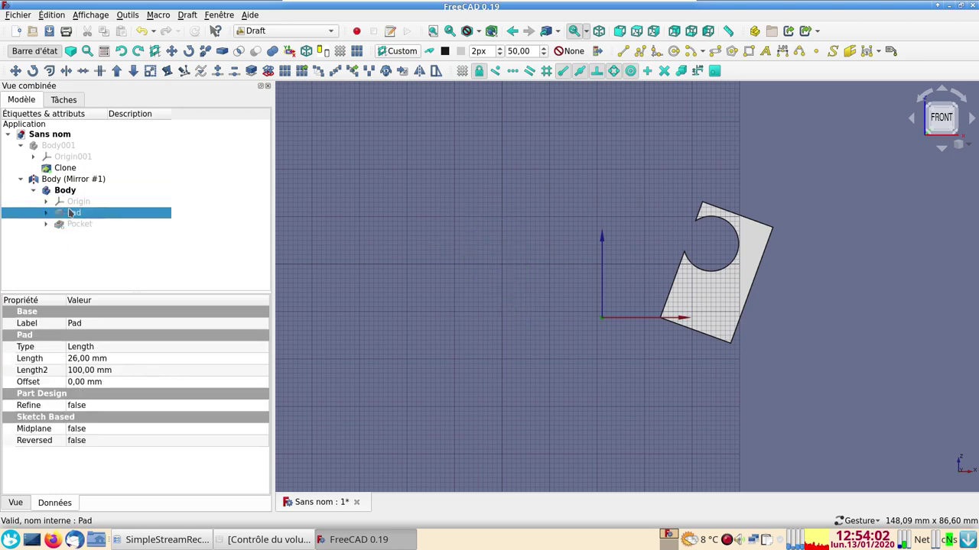
left_click(63, 145)
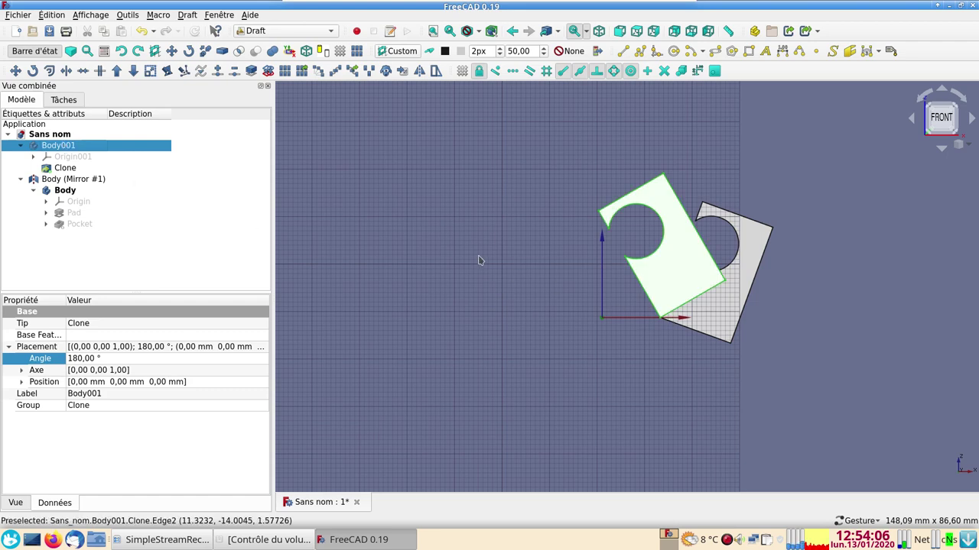
mouse_move(499, 296)
left_mouse_down()
mouse_move(521, 343)
mouse_move(703, 353)
left_mouse_up()
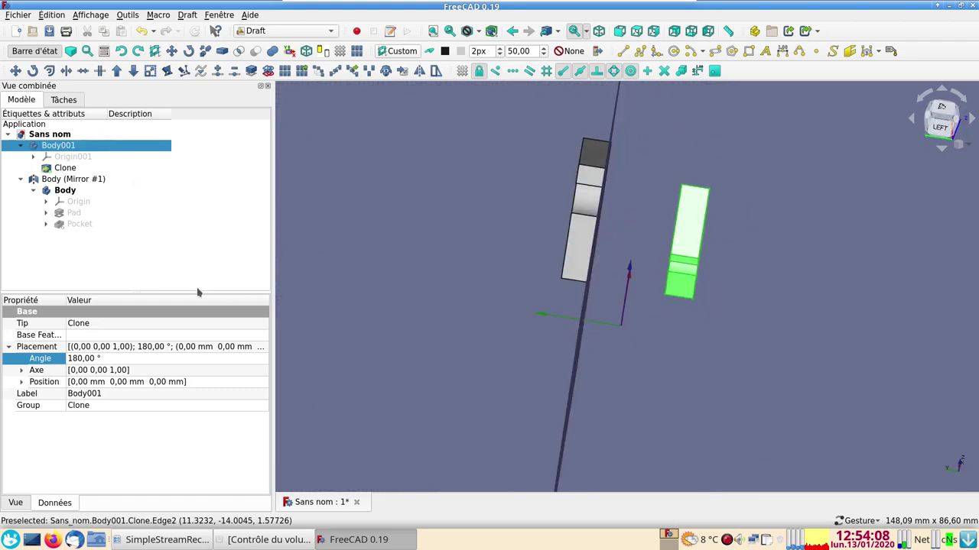
mouse_move(504, 350)
left_mouse_down()
mouse_move(760, 395)
mouse_move(776, 344)
left_mouse_up()
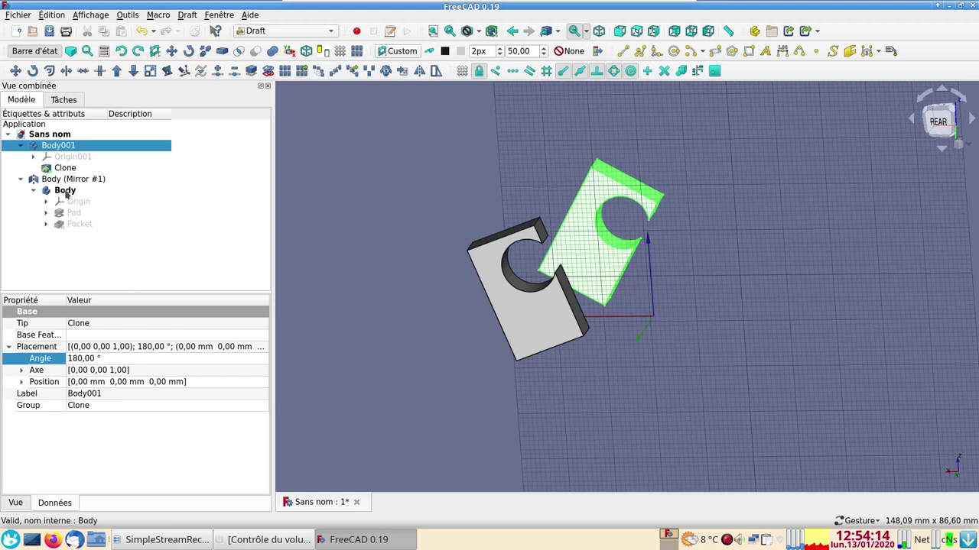
Step: Toggle visibility of the mirrored Body and the Pocket feature
left_click(65, 191)
left_click(65, 181)
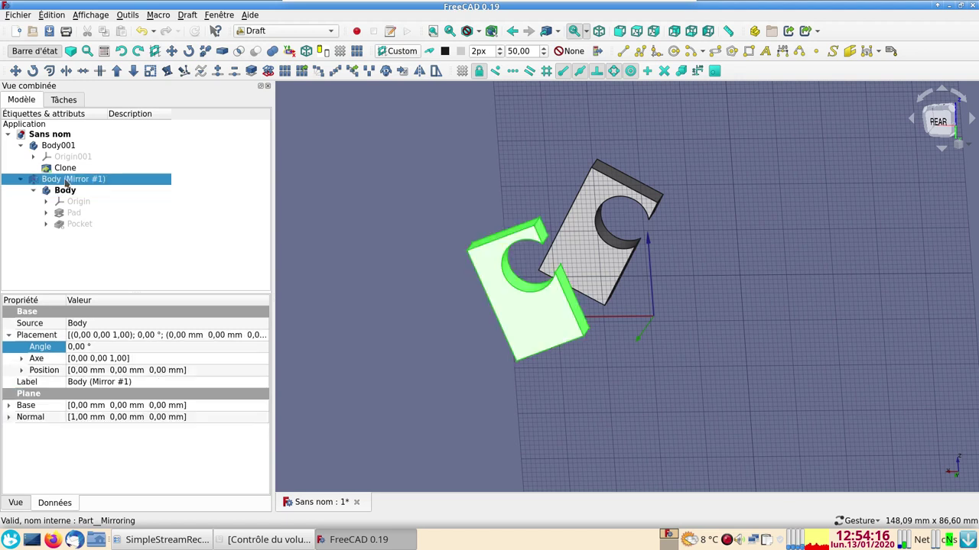
key("space")
key("space")
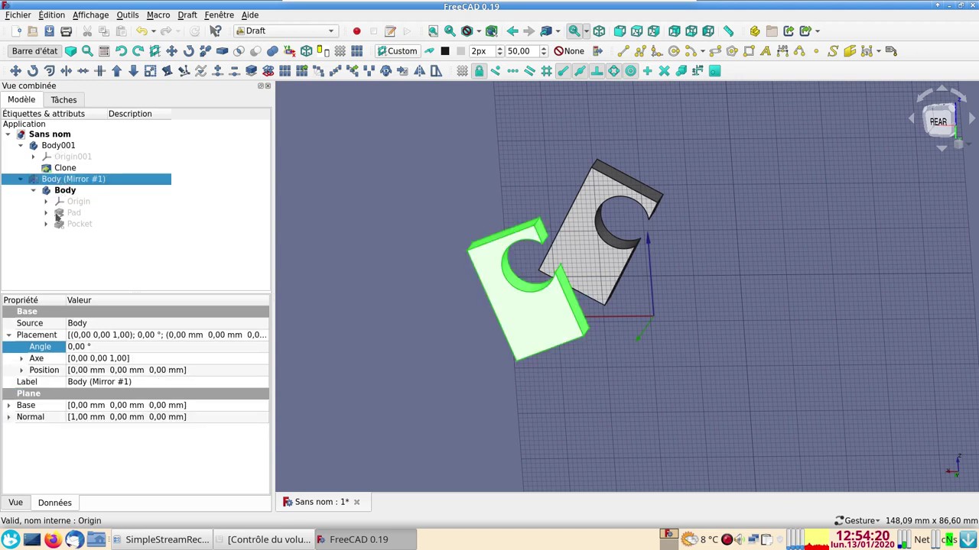
left_click(61, 225)
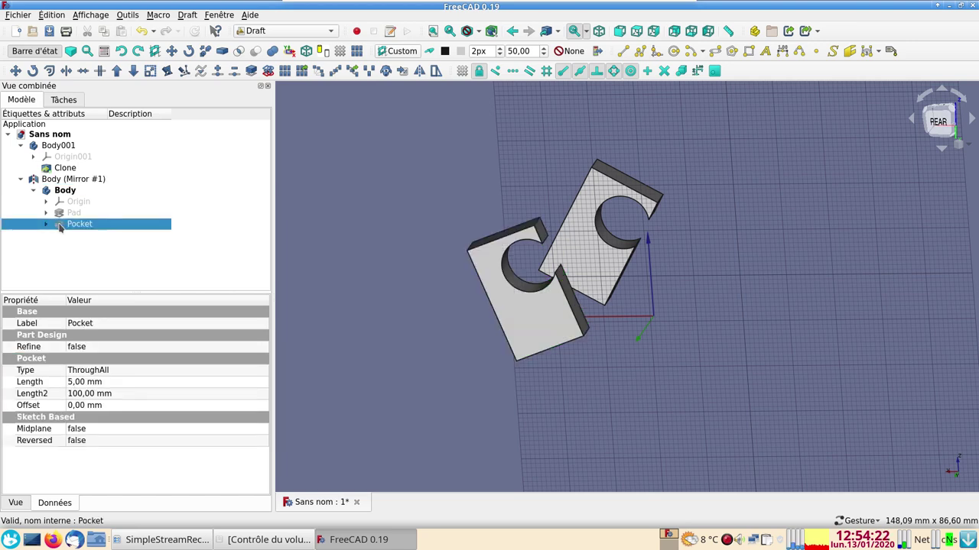
key("space")
Step: View the blocks from the rear and expand the Pocket to show Sketch001
mouse_move(501, 294)
left_mouse_down()
mouse_move(535, 414)
mouse_move(610, 344)
left_mouse_up()
mouse_move(640, 293)
left_mouse_down()
mouse_move(563, 370)
mouse_move(613, 406)
mouse_move(385, 214)
mouse_move(356, 243)
mouse_move(303, 250)
left_mouse_up()
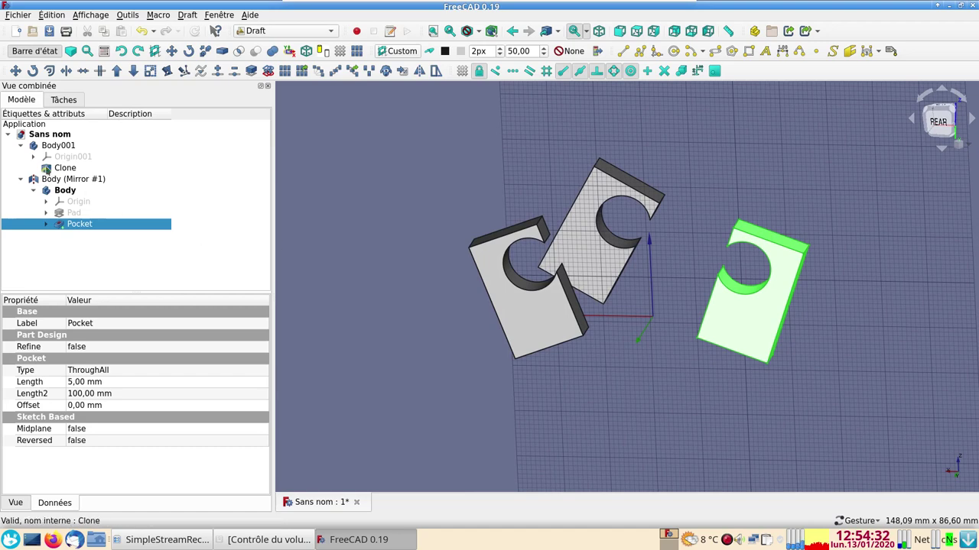
left_click(66, 151)
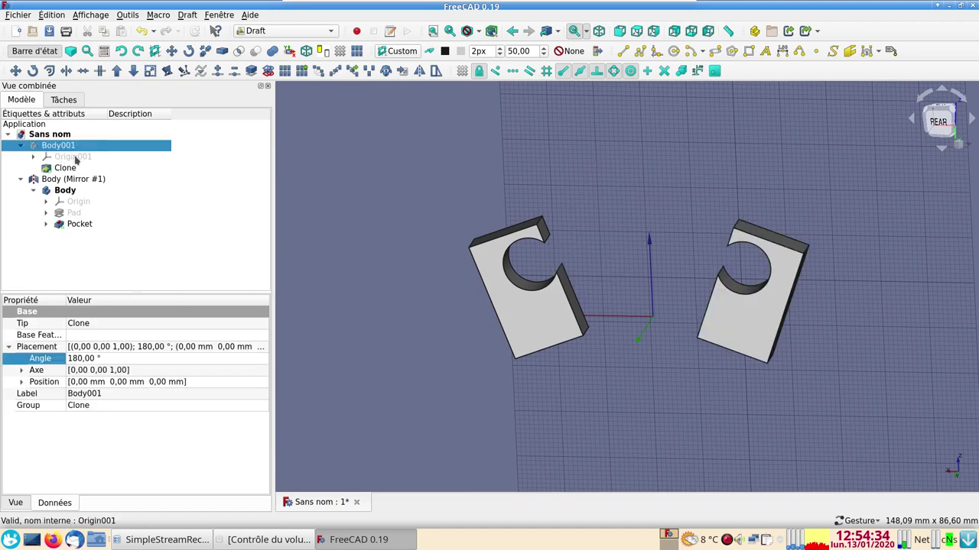
left_click(45, 224)
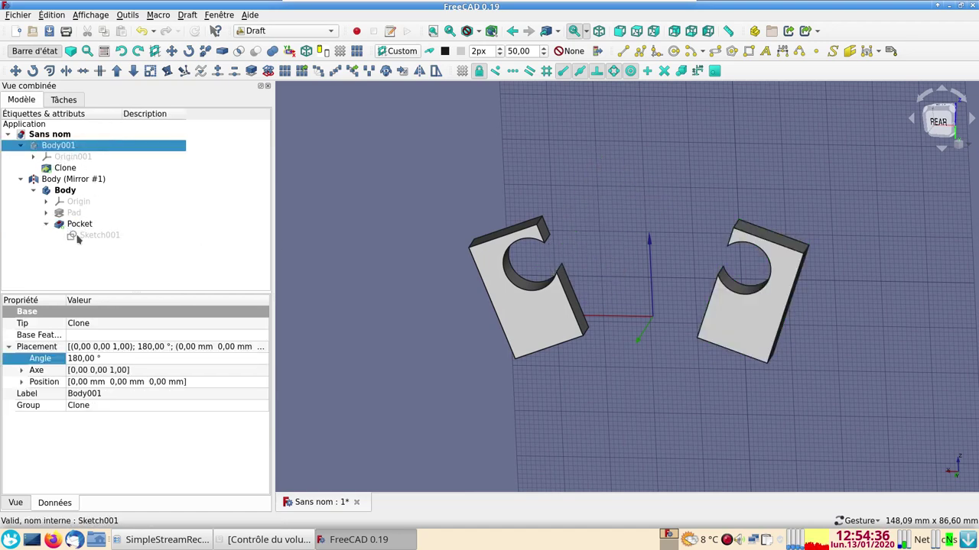
Step: Make the hole circle in Sketch001 smaller, then check the round holes from the front view
double_click(80, 237)
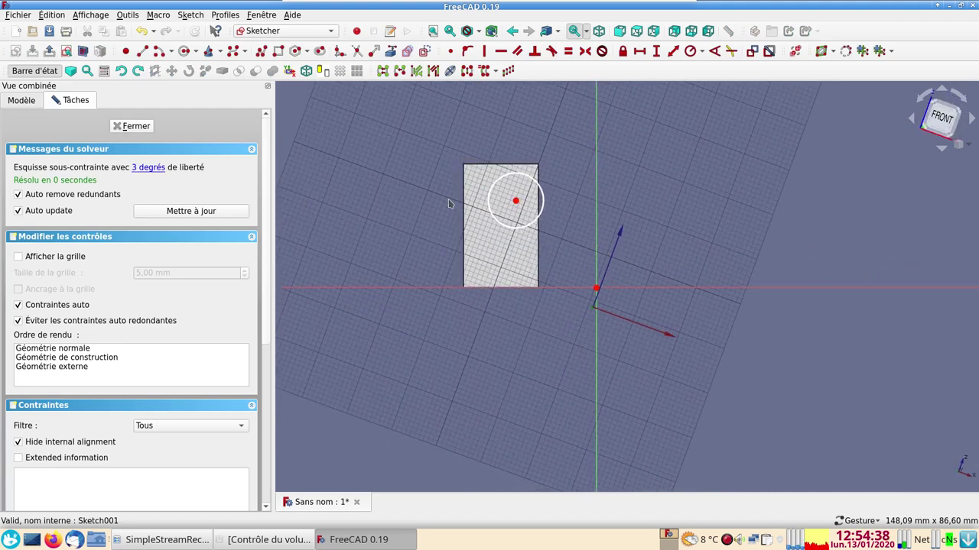
left_click_drag(491, 214, 505, 213)
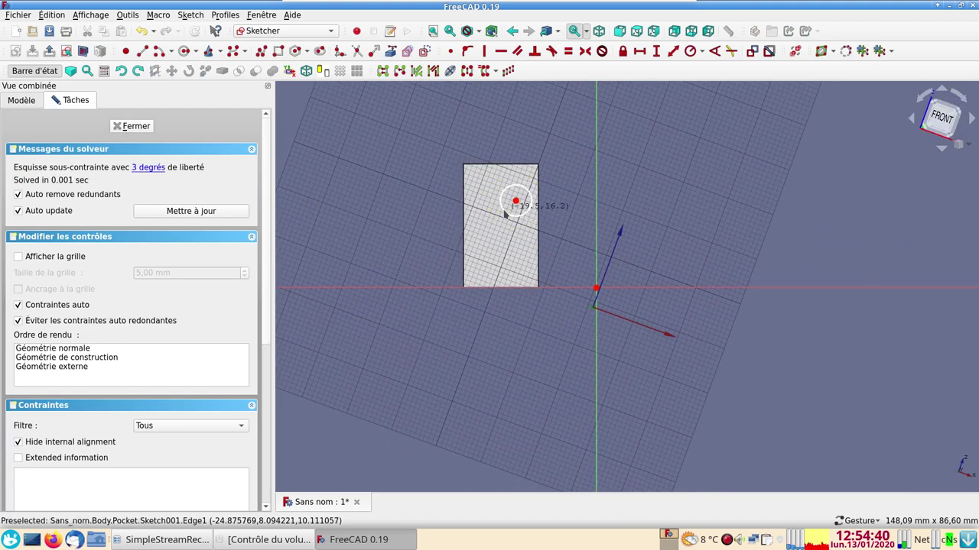
left_click(131, 126)
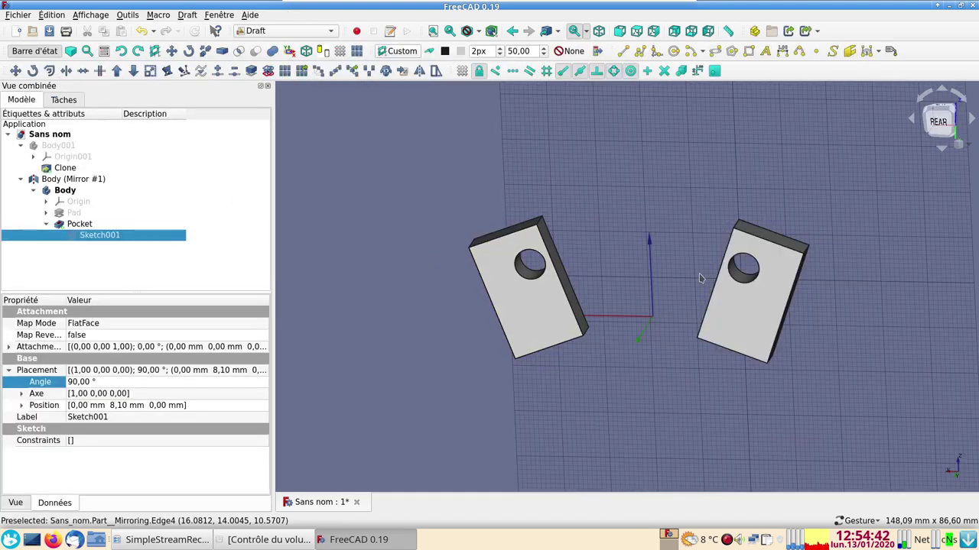
left_click_drag(705, 228, 710, 220)
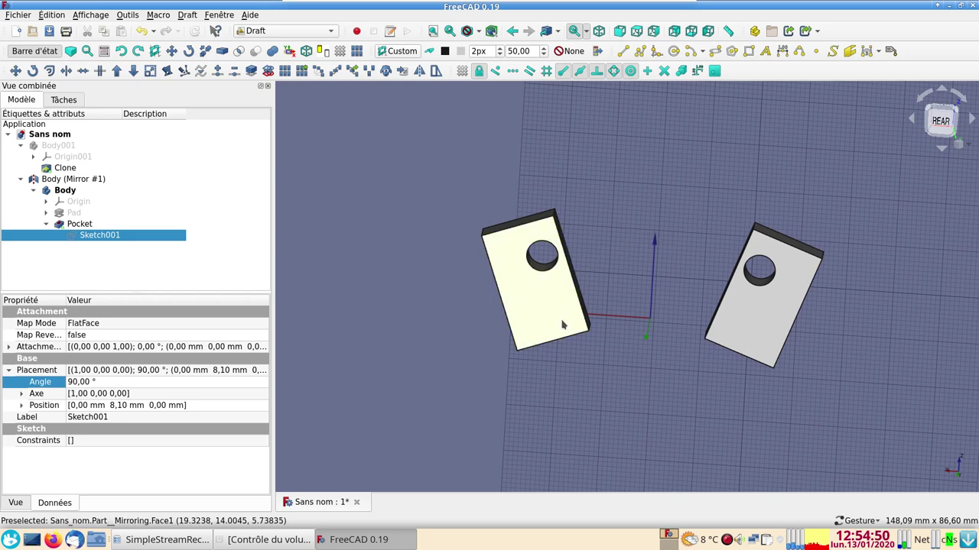
left_click_drag(564, 325, 646, 340)
key("1")
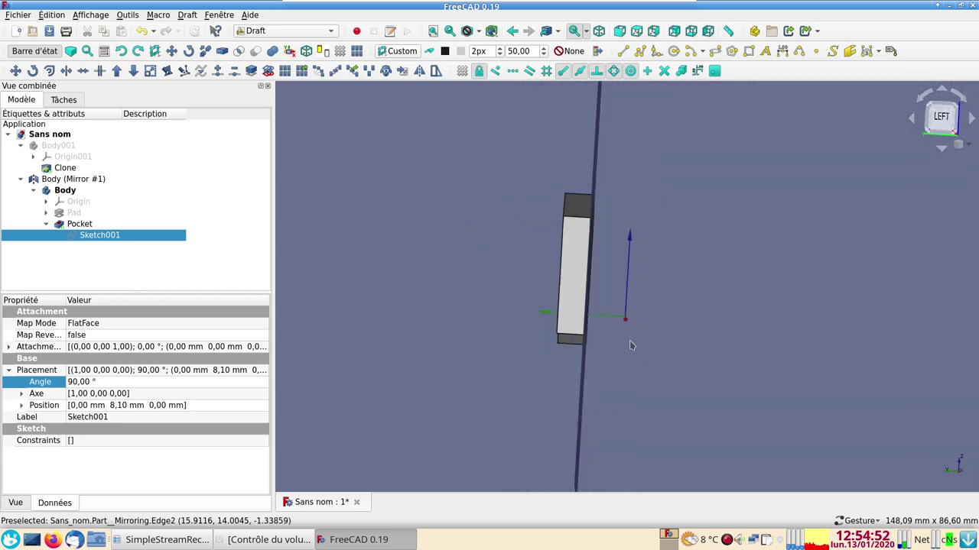
Step: Draft-move the original Body -25 mm along X from its lower corner
left_click(68, 191)
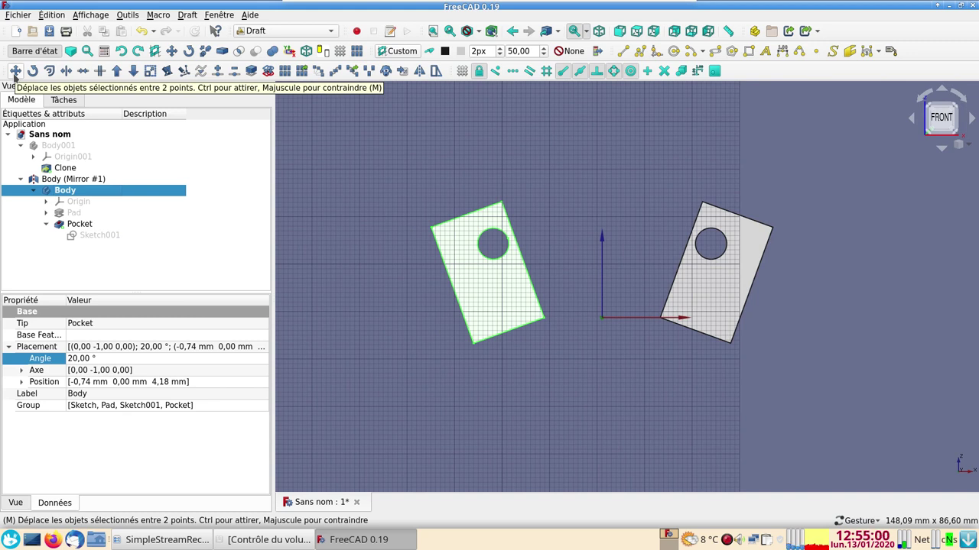
left_click(15, 71)
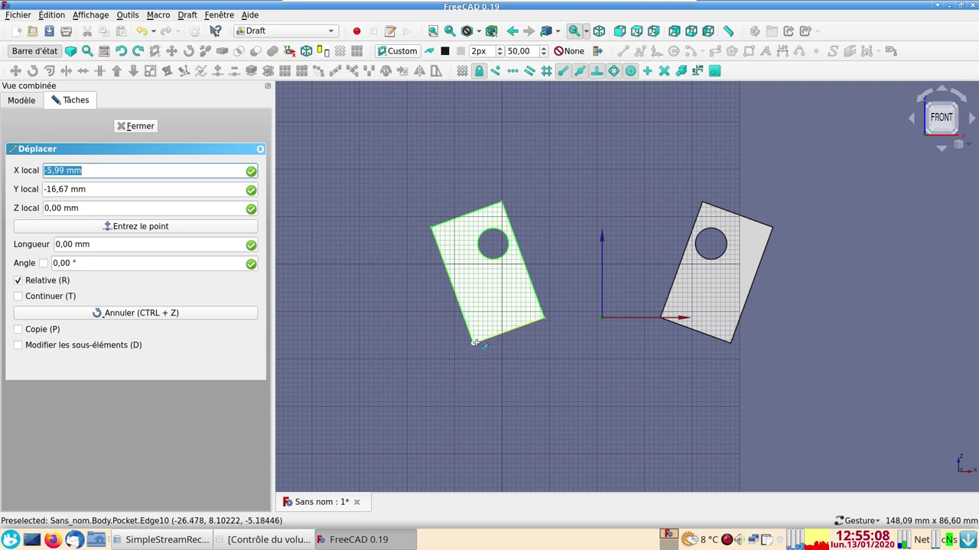
left_click(473, 341)
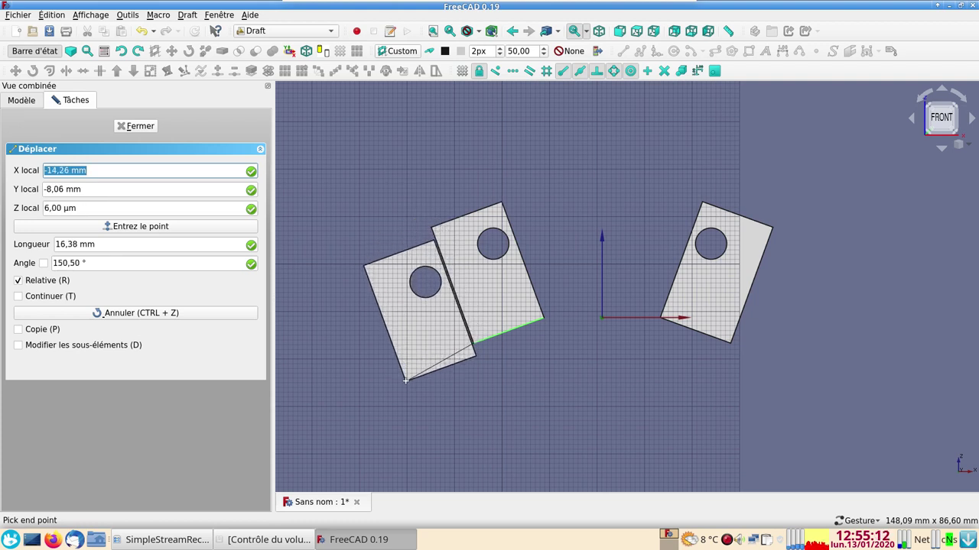
key("x")
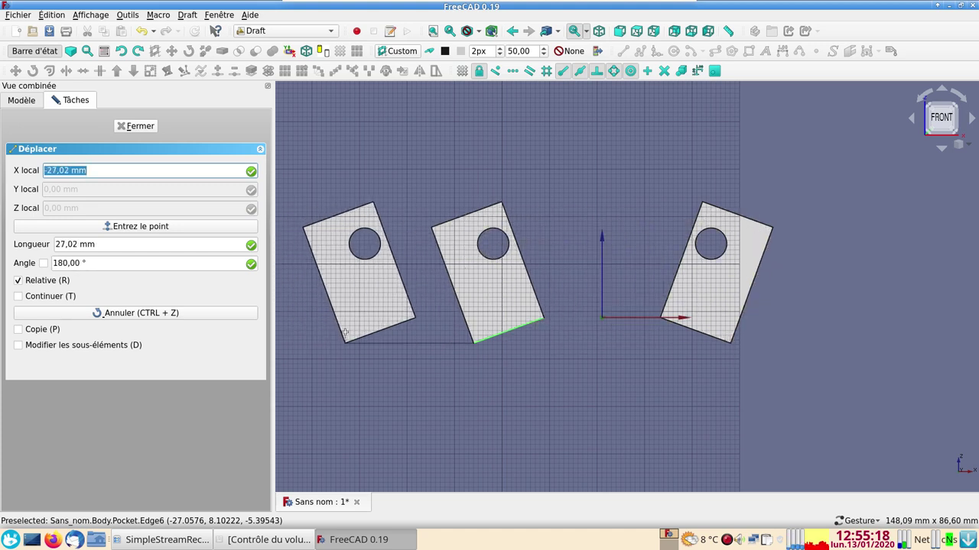
type("-25")
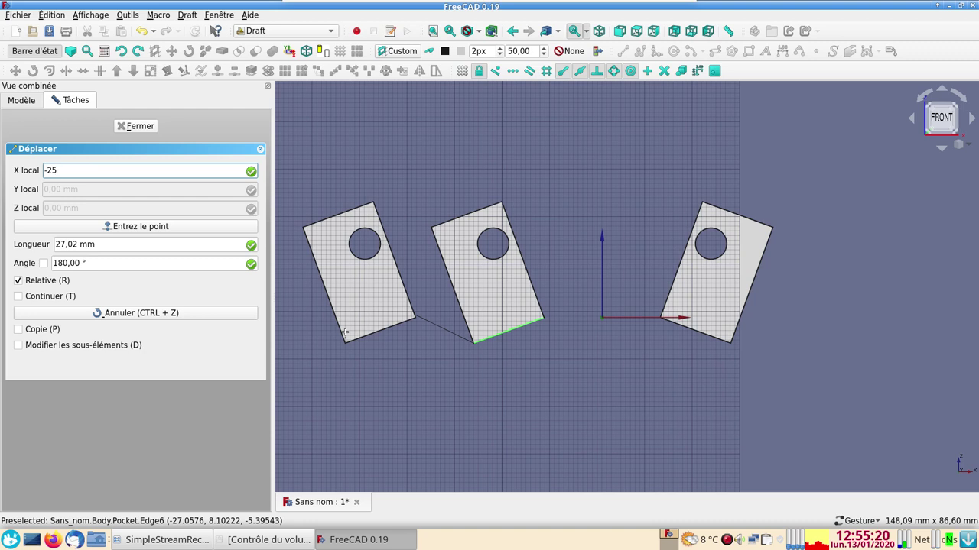
key("Return")
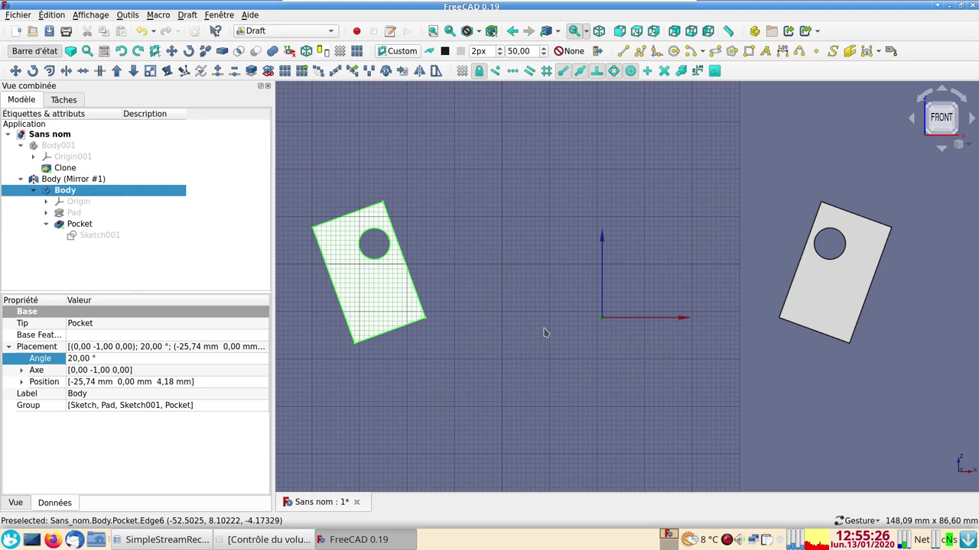
scroll(672, 364, "down", 2)
left_click_drag(673, 364, 688, 395)
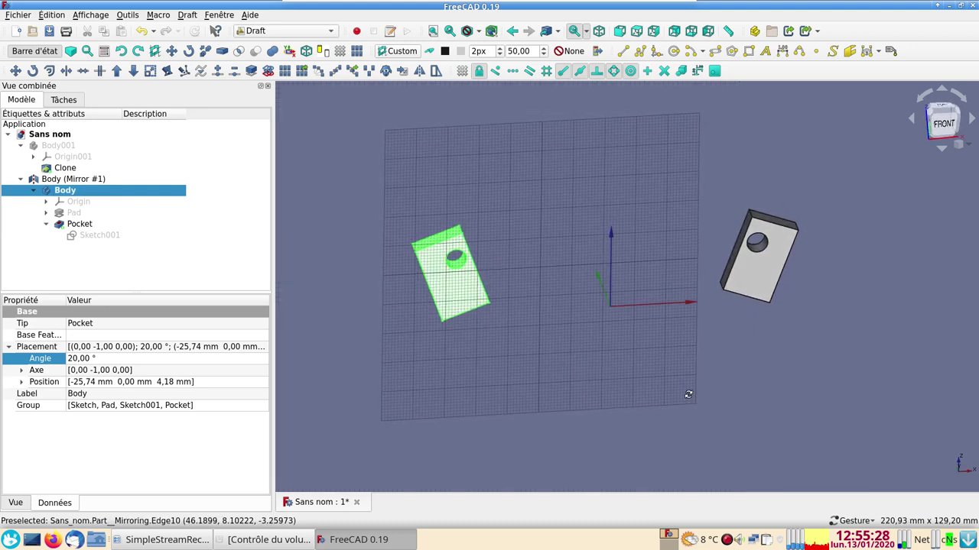
left_click(59, 146)
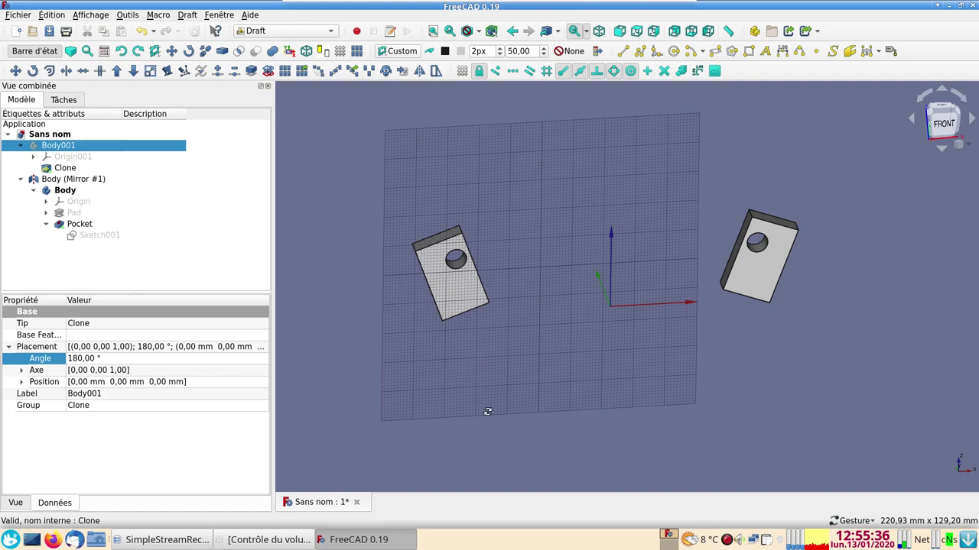
mouse_move(487, 411)
left_mouse_down()
mouse_move(504, 384)
mouse_move(497, 396)
left_mouse_up()
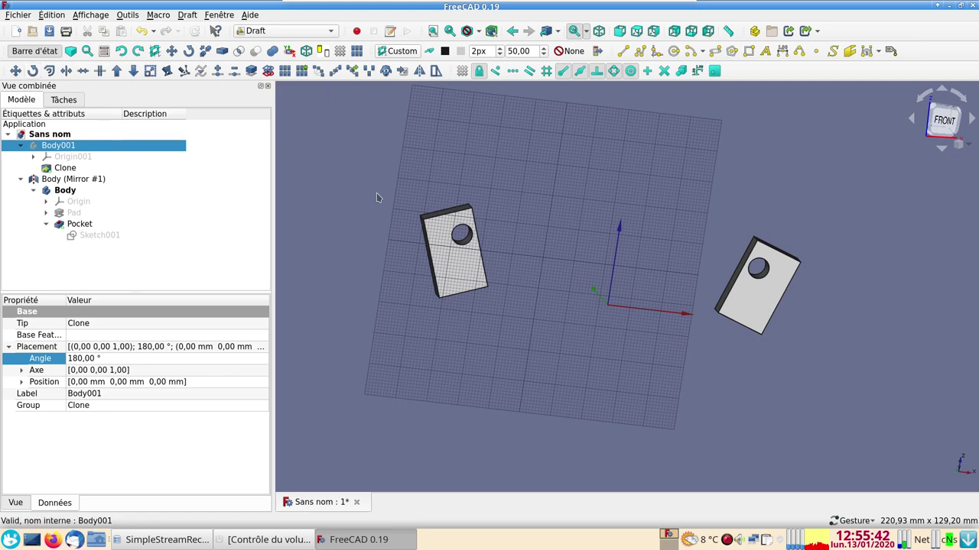
left_click_drag(494, 243, 504, 252)
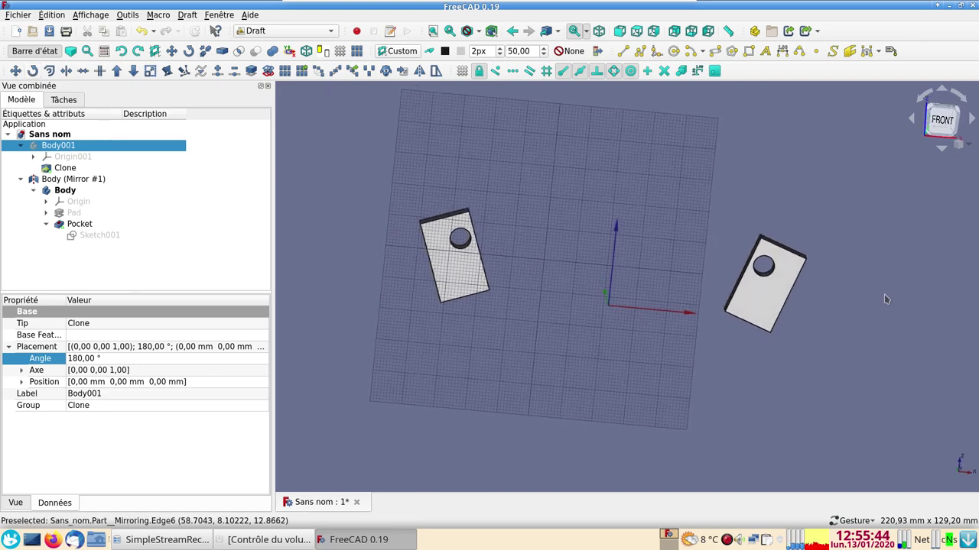
mouse_move(885, 299)
left_mouse_down()
mouse_move(866, 260)
mouse_move(803, 302)
mouse_move(765, 286)
mouse_move(806, 294)
left_mouse_up()
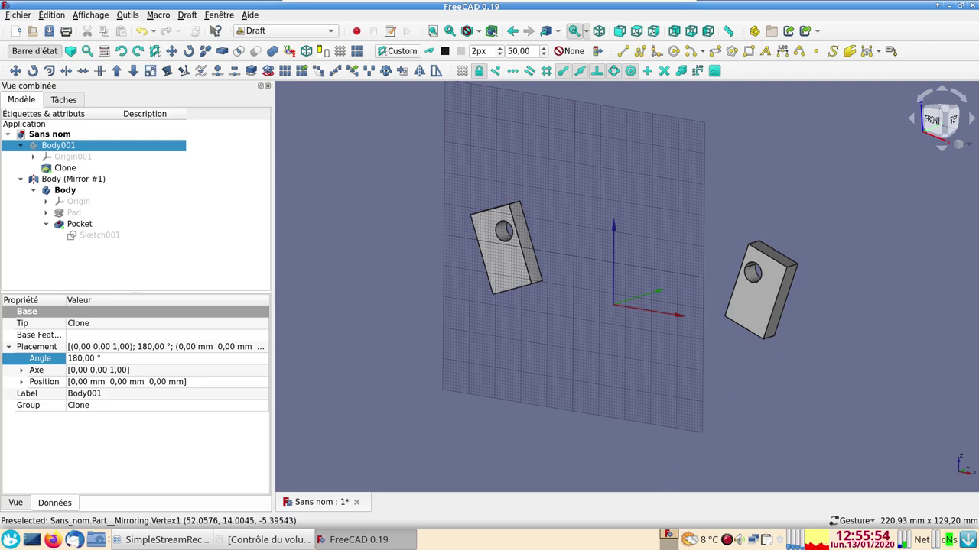
right_click(730, 543)
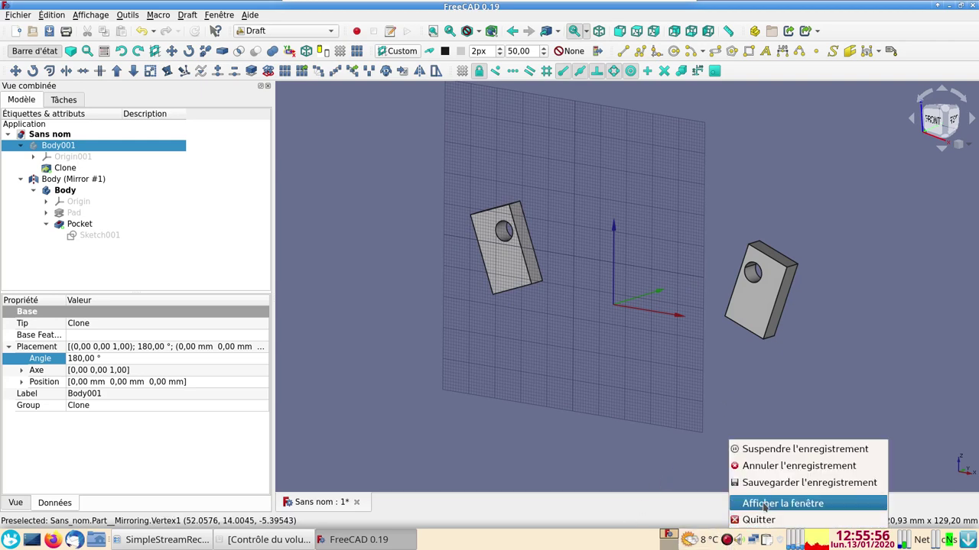